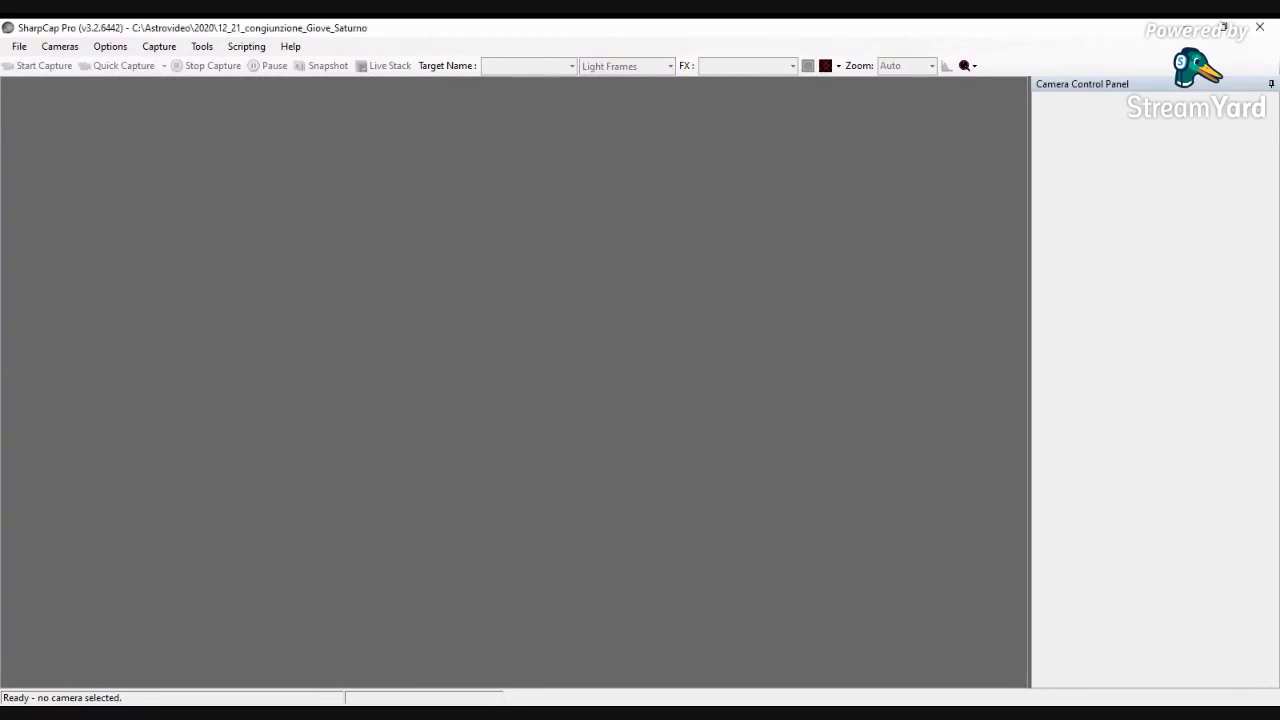
Connect the ZWO ASI290MC camera and set its exposure to about 292 ms.
{"action": "left_click", "coordinate": [60, 46]}
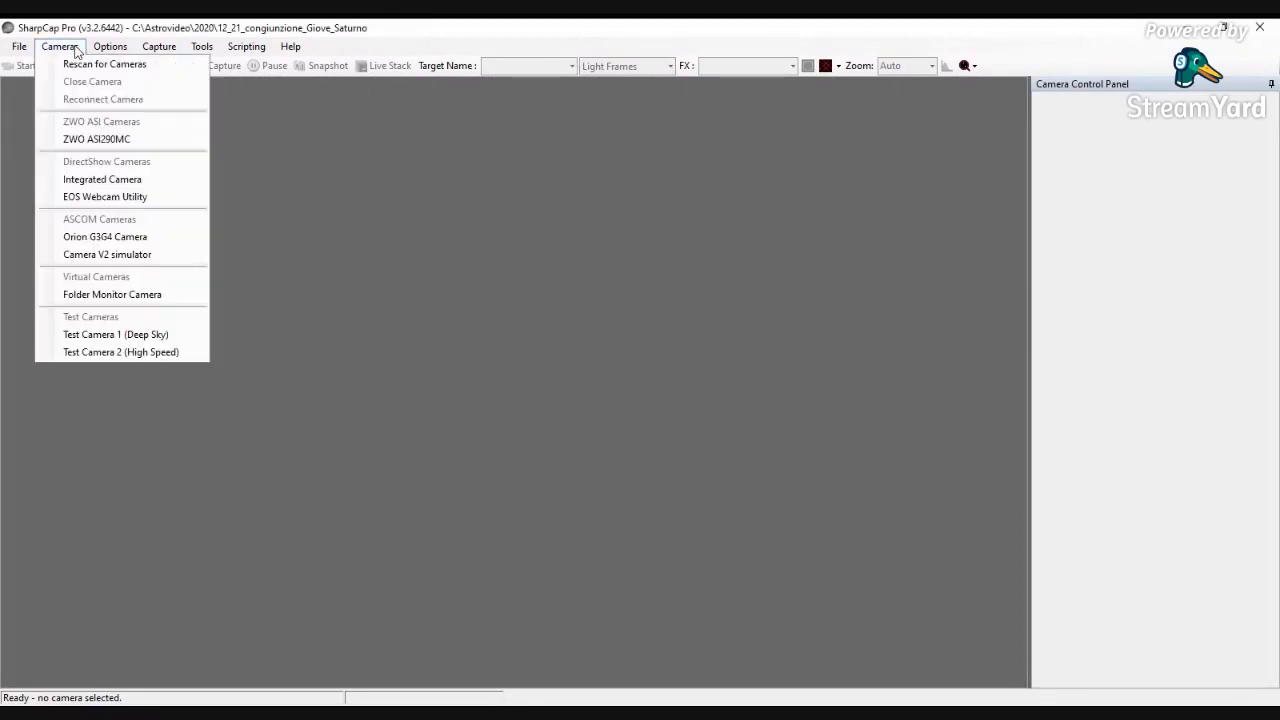
{"action": "left_click", "coordinate": [84, 141]}
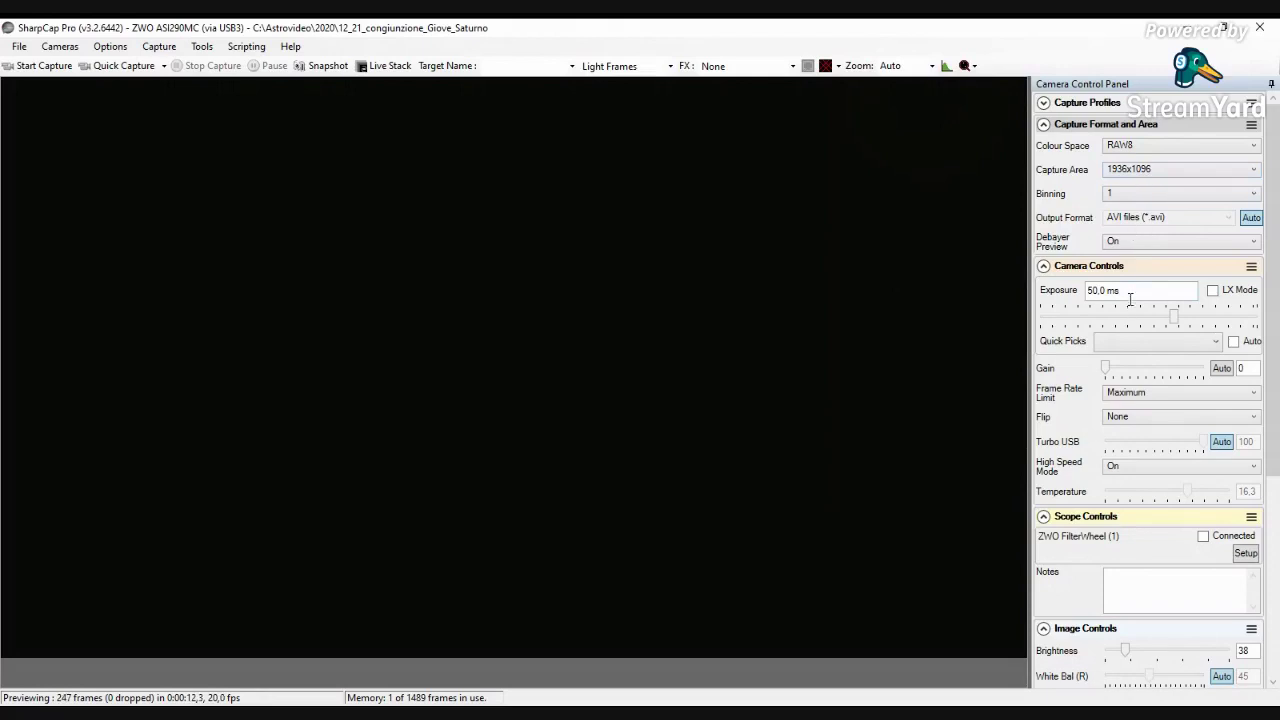
{"action": "left_click_drag", "start_coordinate": [1178, 318], "coordinate": [1233, 323]}
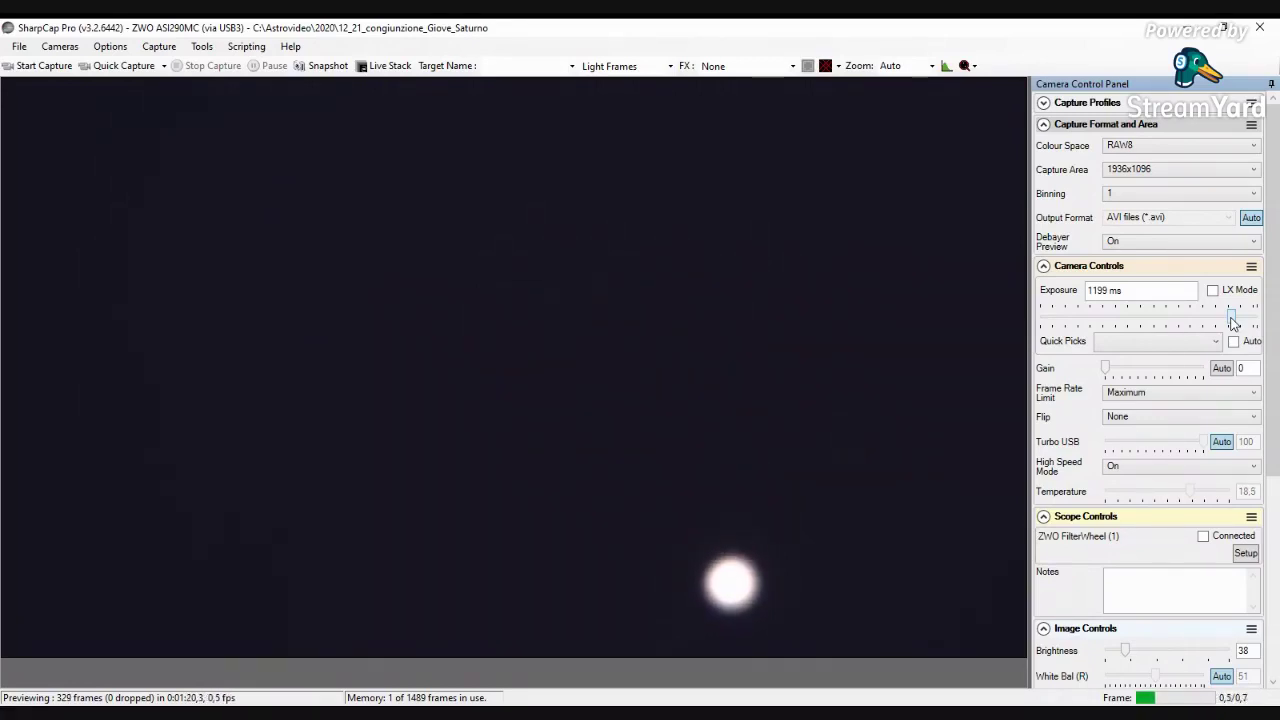
{"action": "left_click_drag", "start_coordinate": [1232, 321], "coordinate": [1208, 321]}
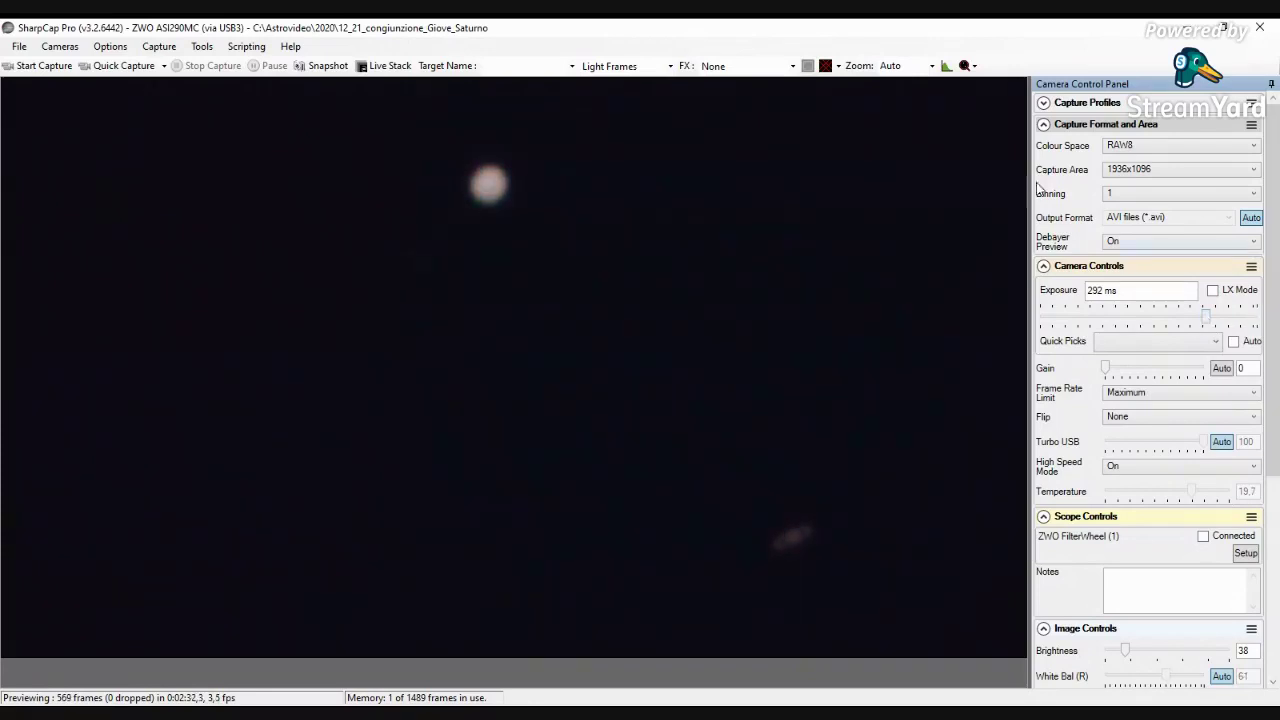
Inspect Jupiter in the preview at 100% zoom, and return the zoom to Auto.
{"action": "left_click", "coordinate": [926, 66]}
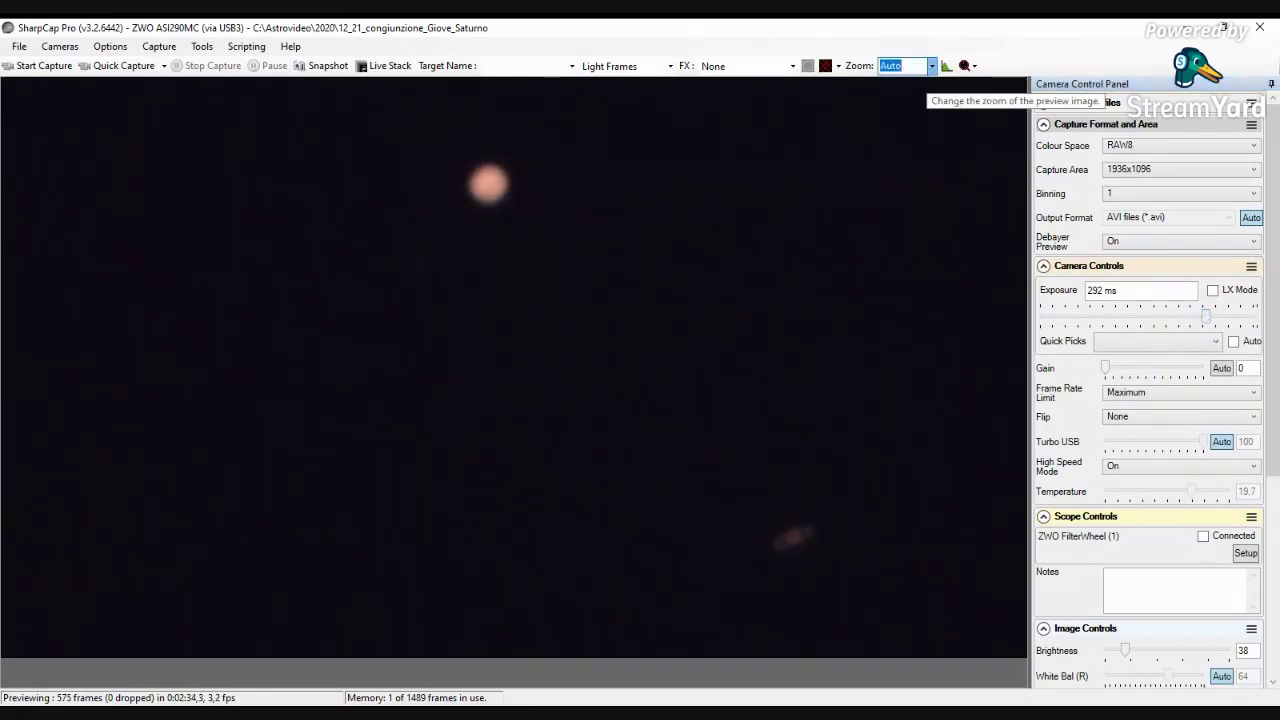
{"action": "key", "text": "Down"}
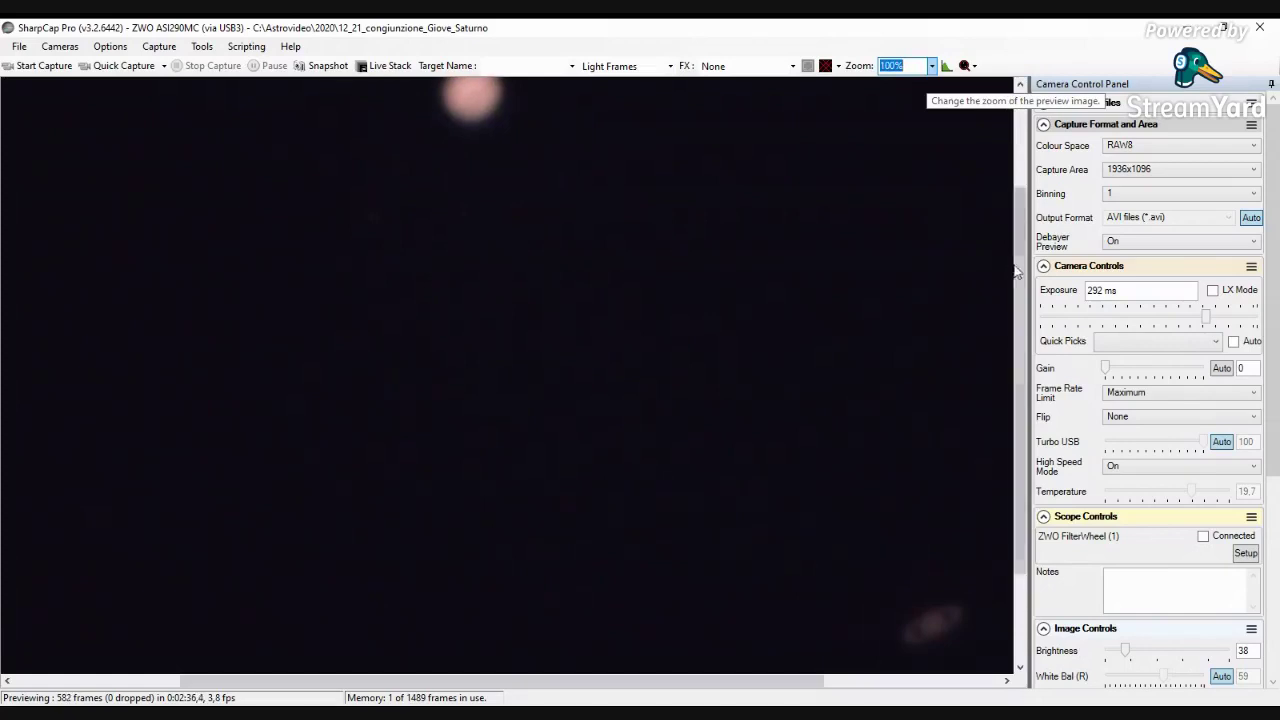
{"action": "left_click_drag", "start_coordinate": [1027, 230], "coordinate": [1027, 186]}
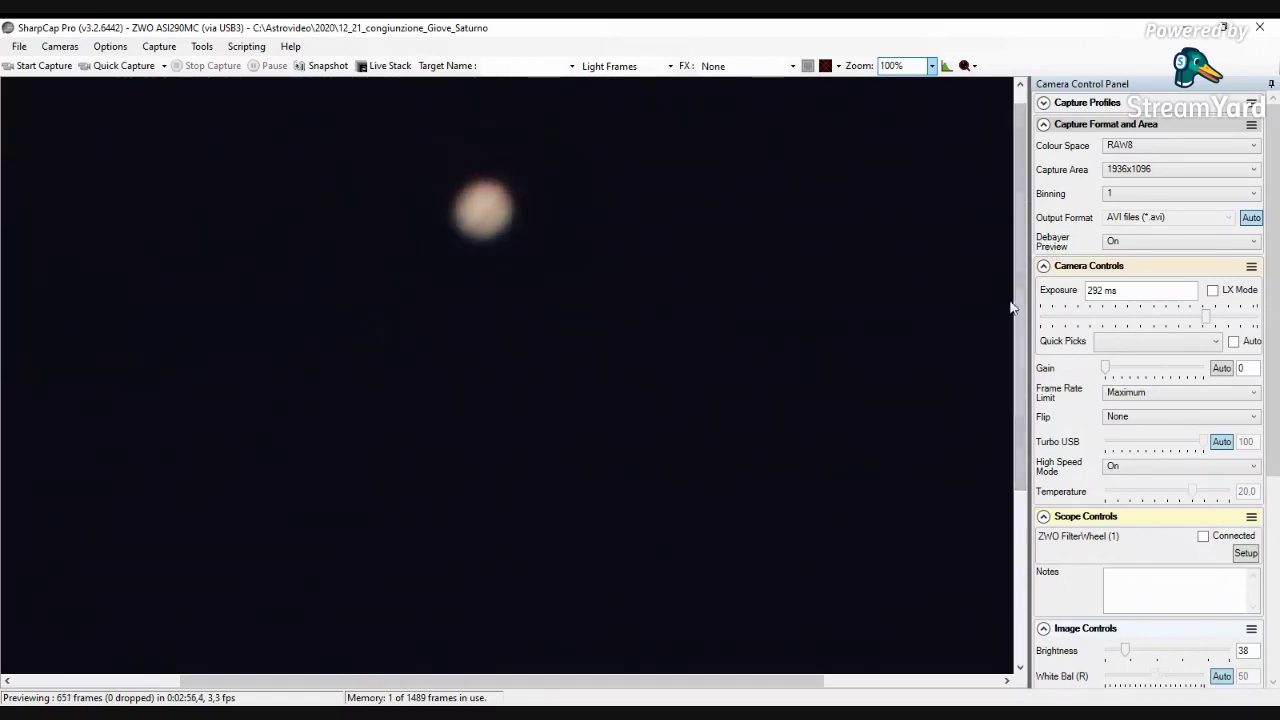
{"action": "left_click", "coordinate": [903, 66]}
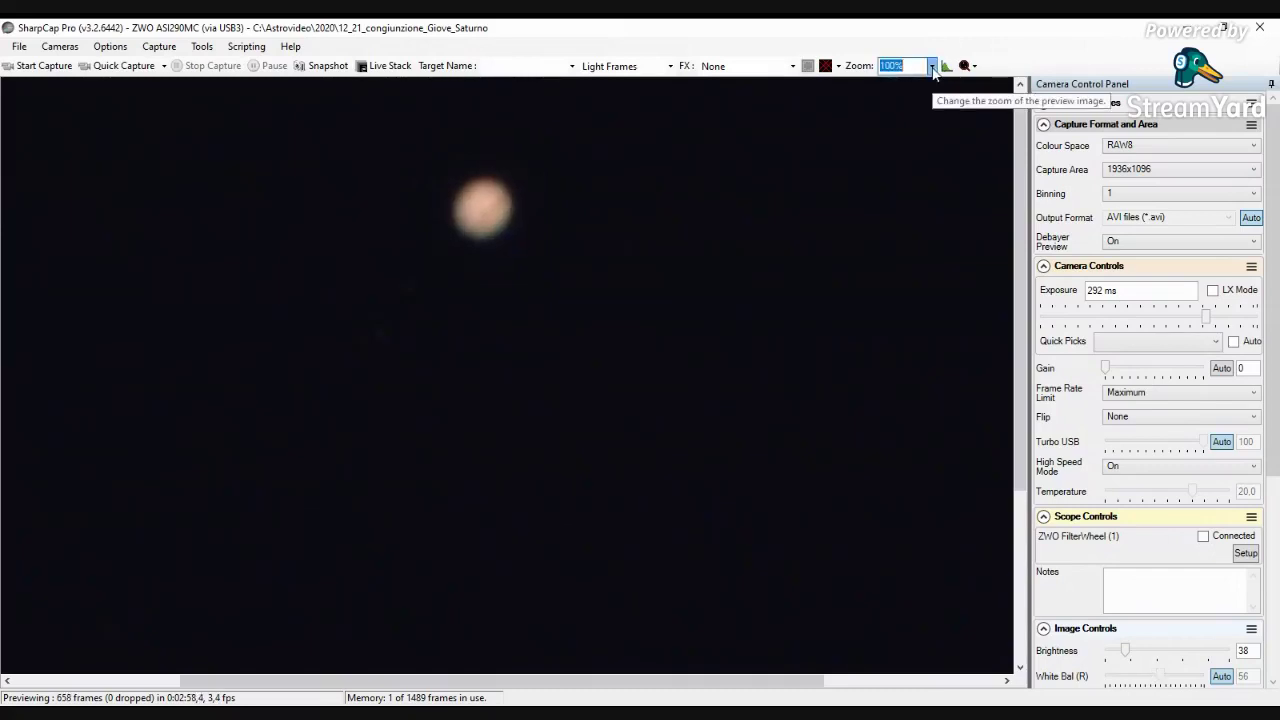
{"action": "key", "text": "Home"}
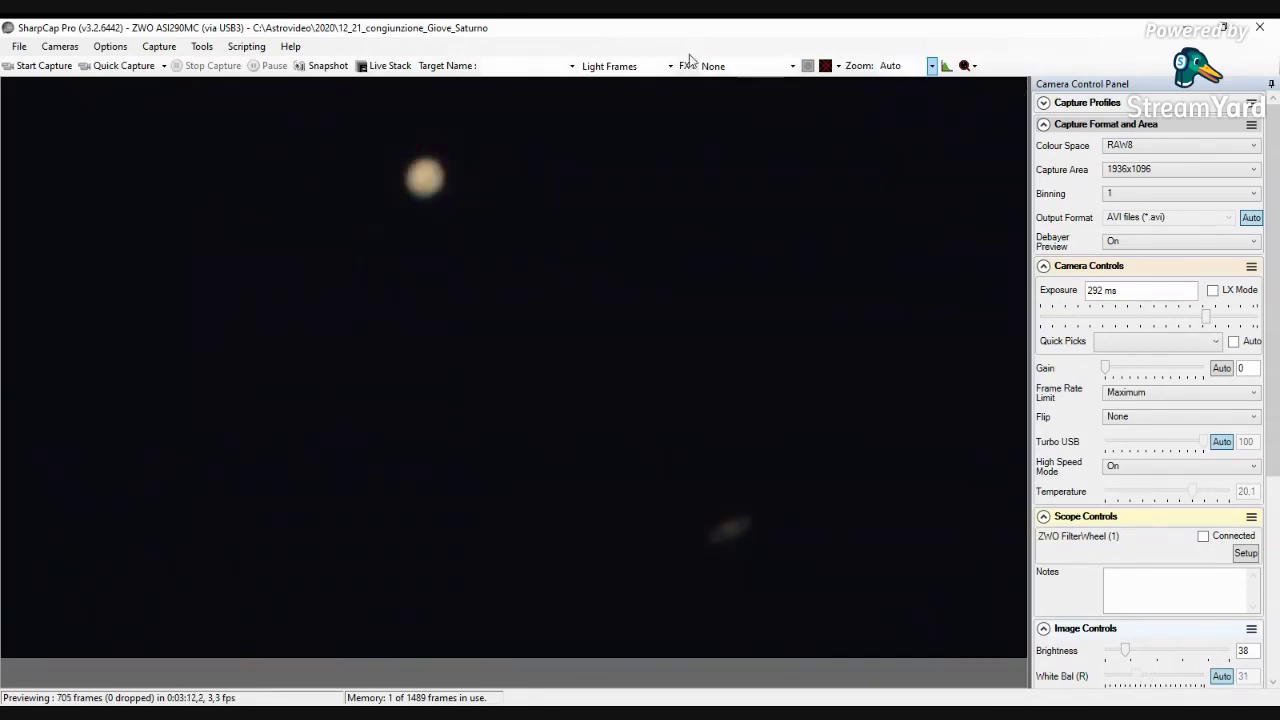
Set the target name to Giove-Saturno and record a short video capture of about 20 seconds, stopping it manually.
{"action": "left_click", "coordinate": [542, 65]}
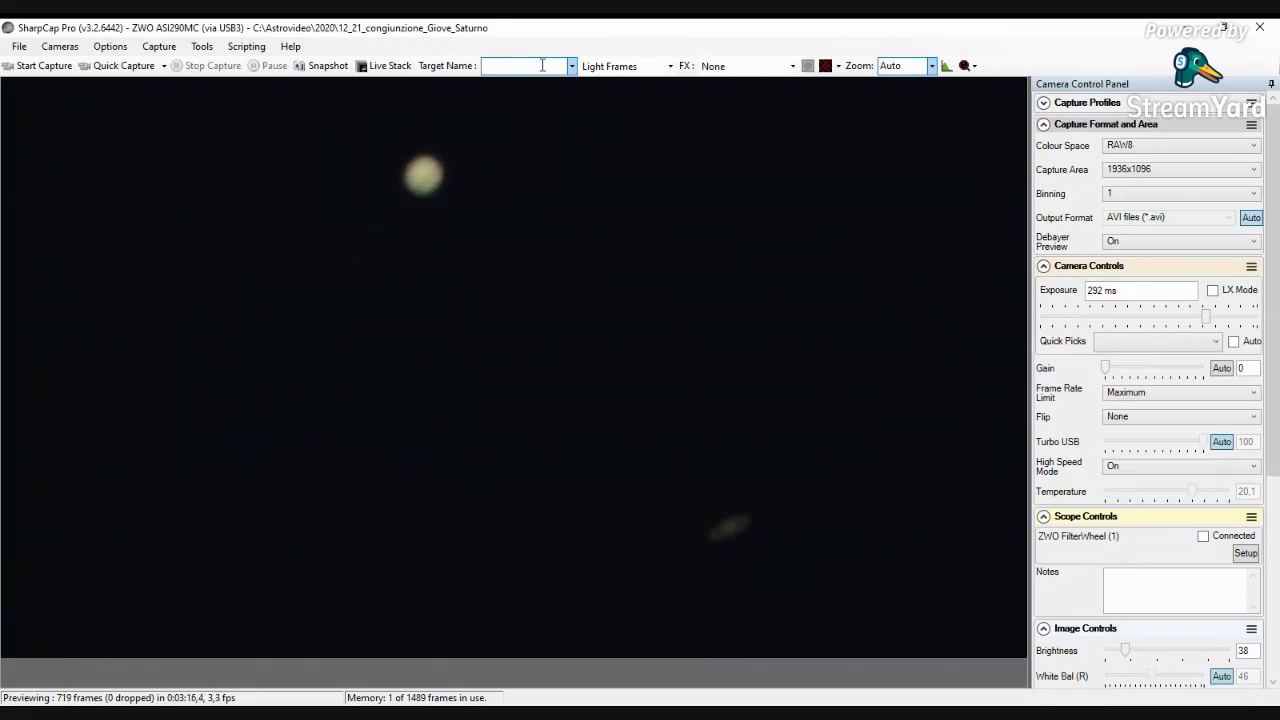
{"action": "left_click", "coordinate": [542, 65]}
{"action": "type", "text": "Gio"}
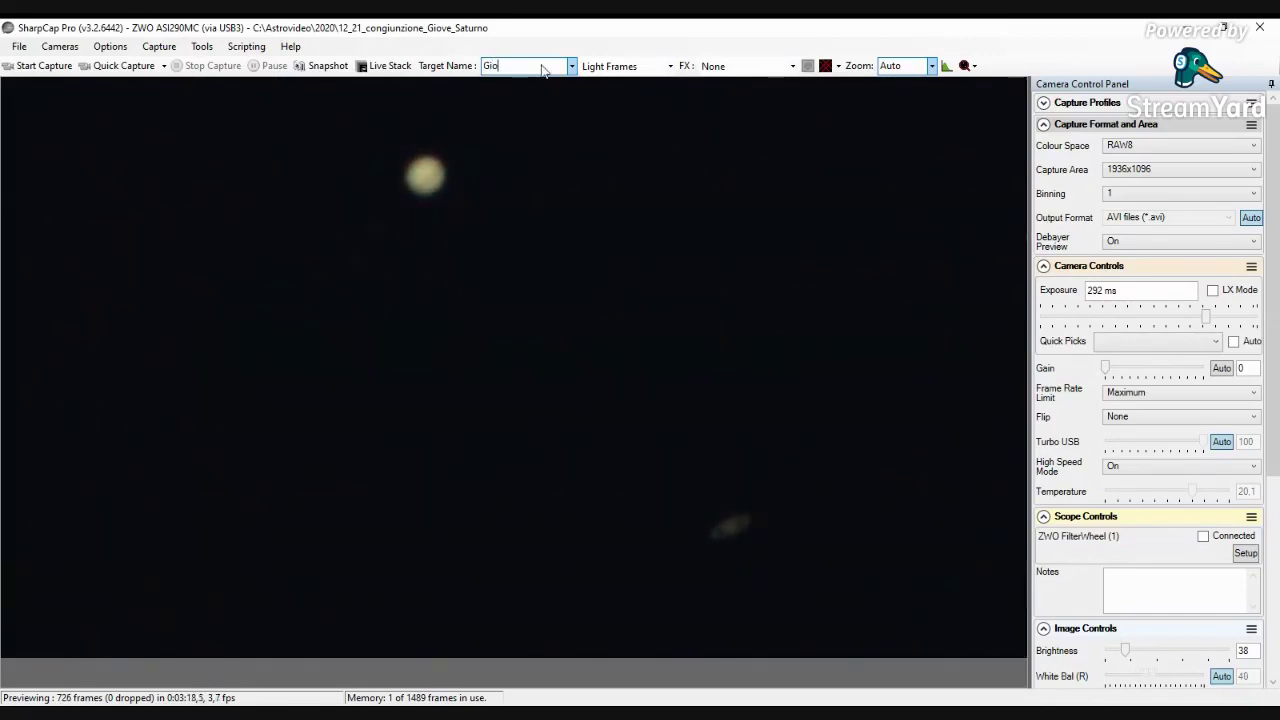
{"action": "type", "text": "ve-"}
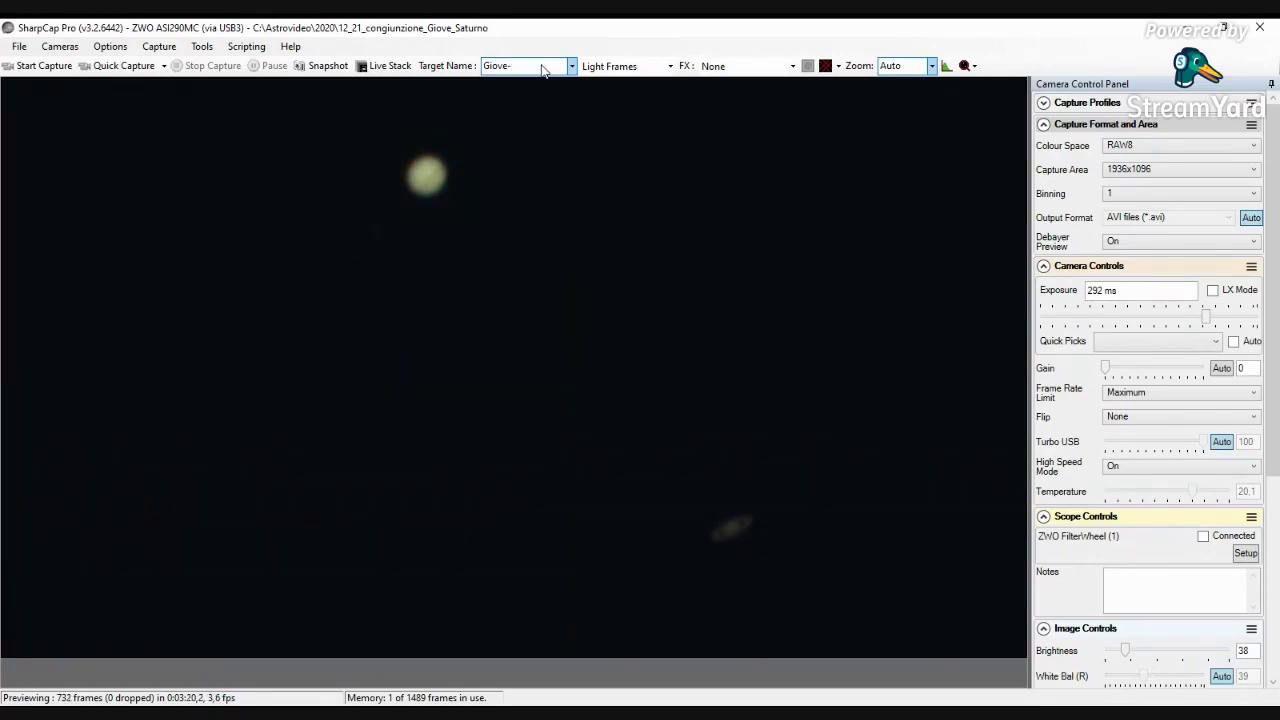
{"action": "type", "text": "Saturno"}
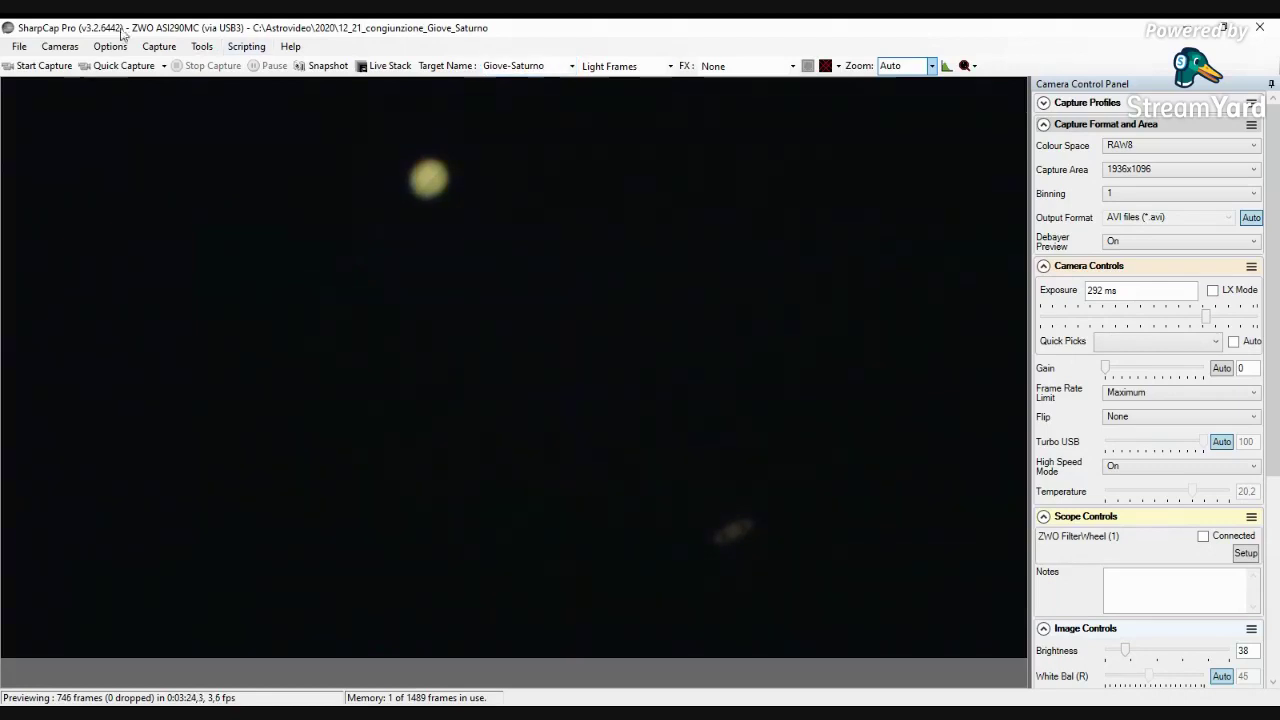
{"action": "left_click", "coordinate": [45, 70]}
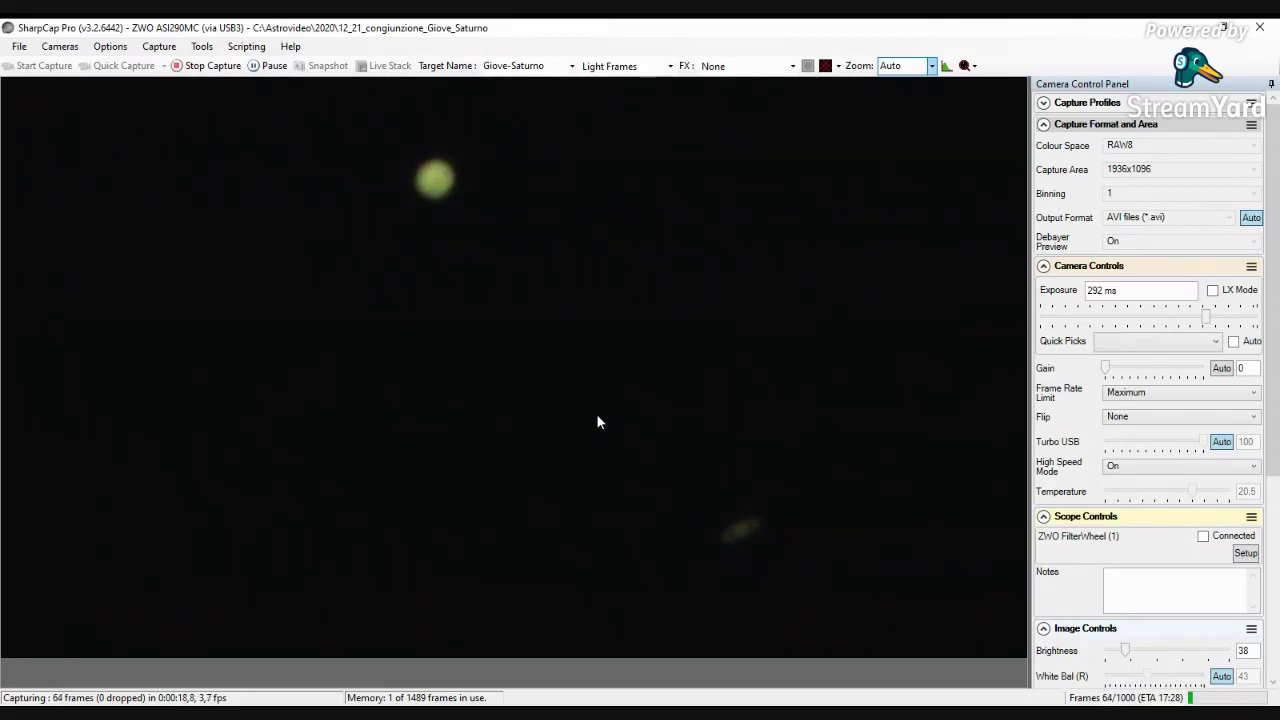
{"action": "left_click", "coordinate": [206, 65]}
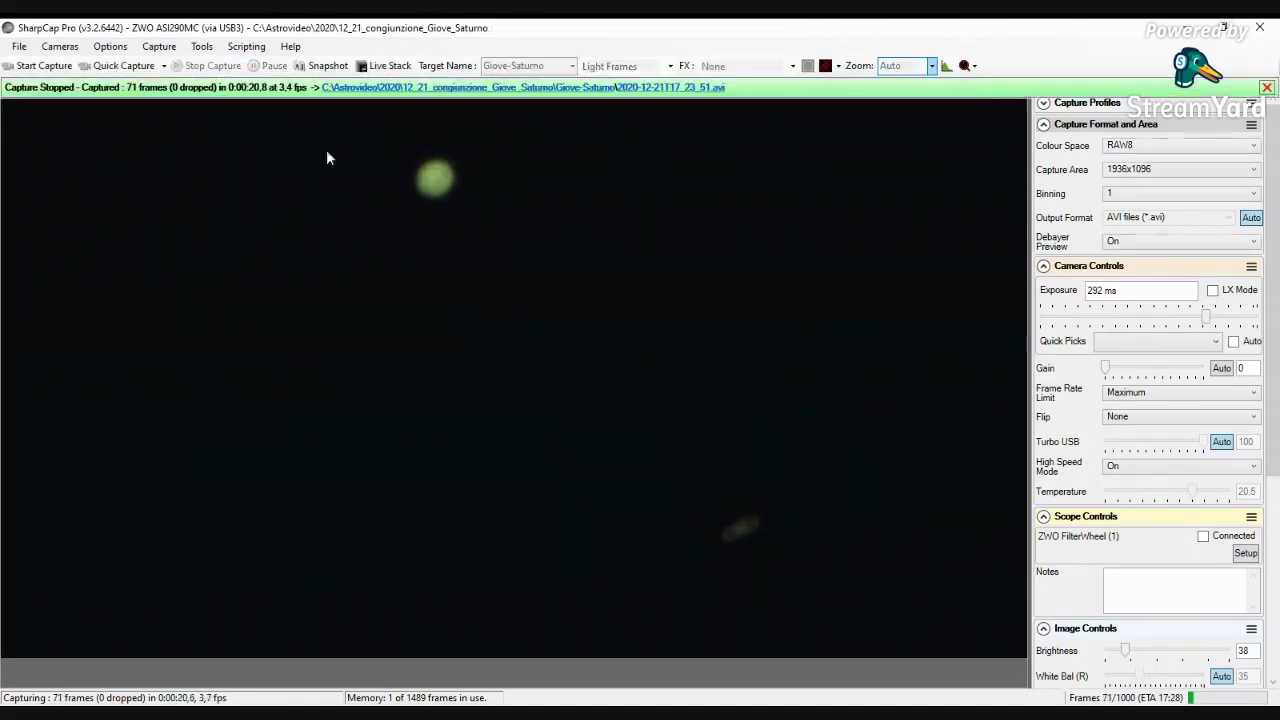
Record a full 1000-frame capture with the gain at 199 and the exposure at 36.7 ms, and dismiss the capture notification.
{"action": "left_click_drag", "start_coordinate": [1104, 366], "coordinate": [1141, 372]}
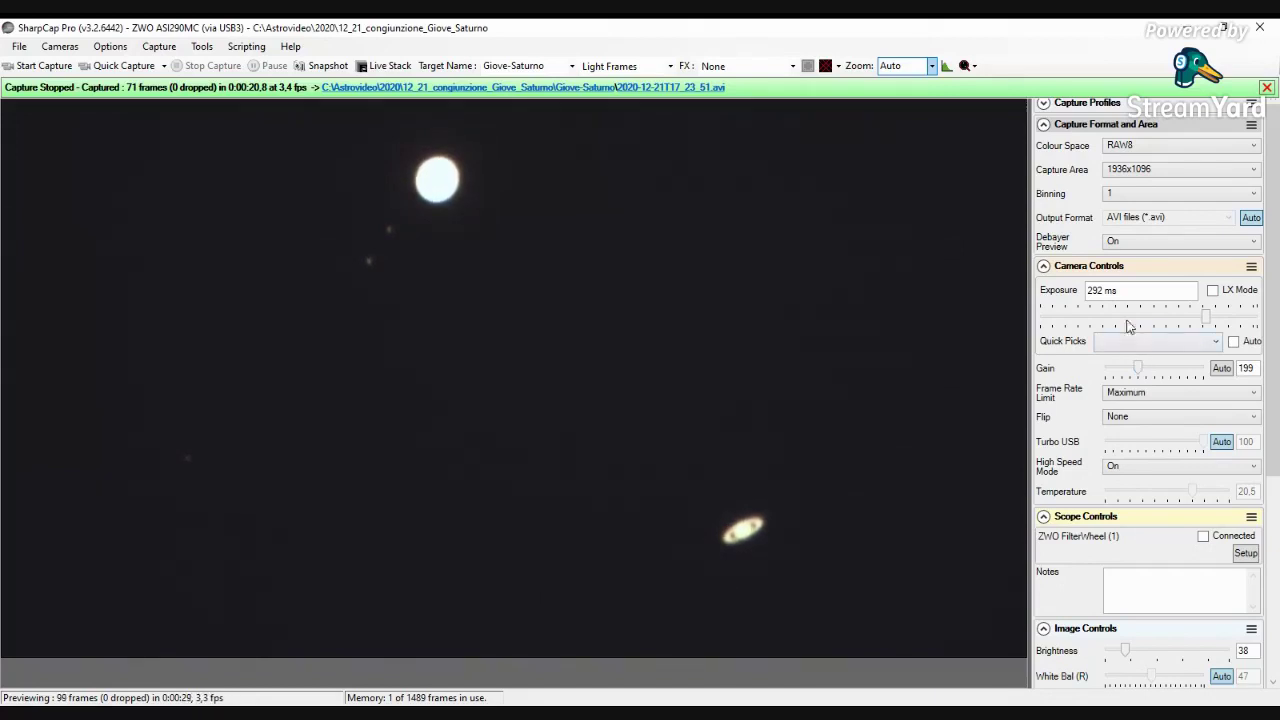
{"action": "mouse_move", "coordinate": [1186, 326]}
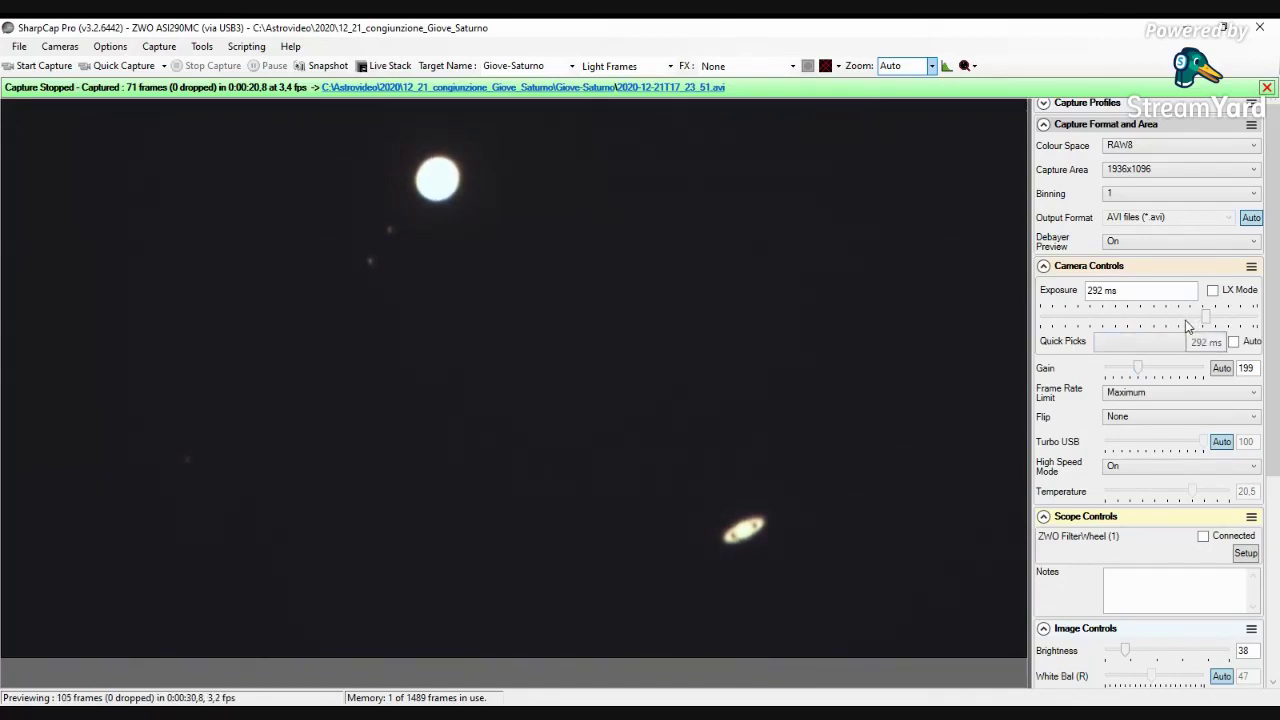
{"action": "left_click_drag", "start_coordinate": [1206, 320], "coordinate": [1170, 326]}
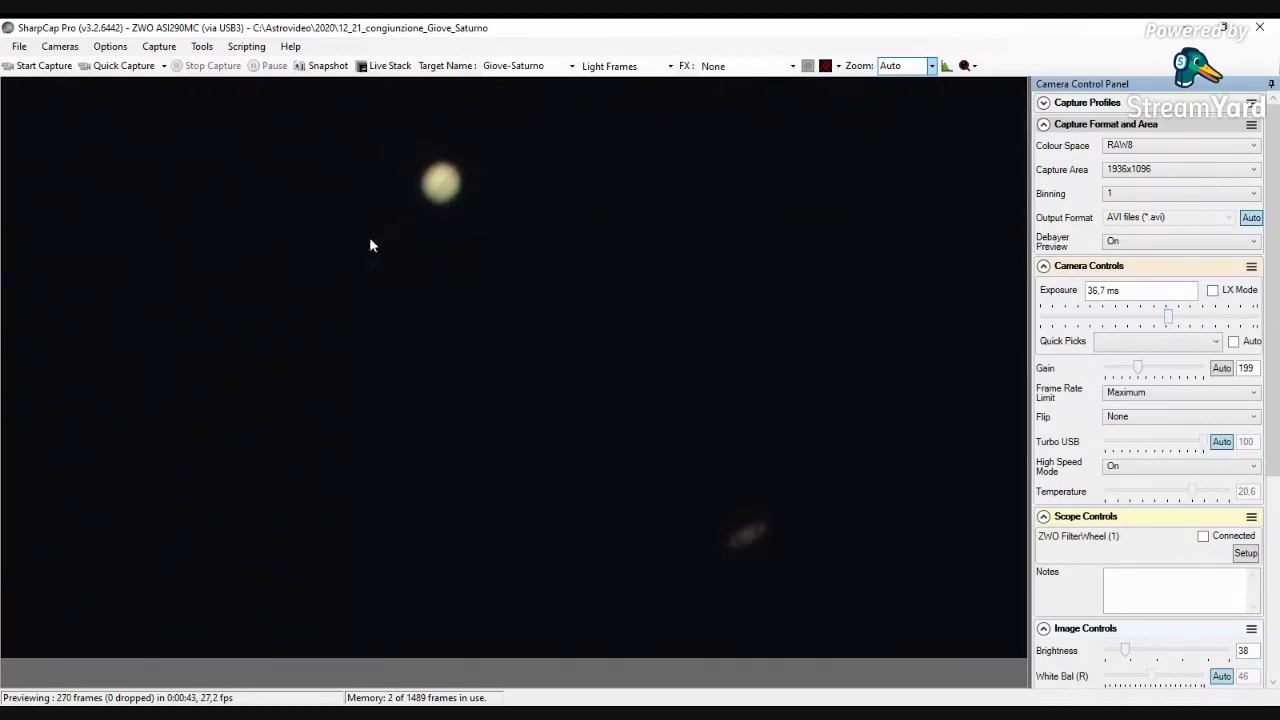
{"action": "left_click", "coordinate": [37, 65]}
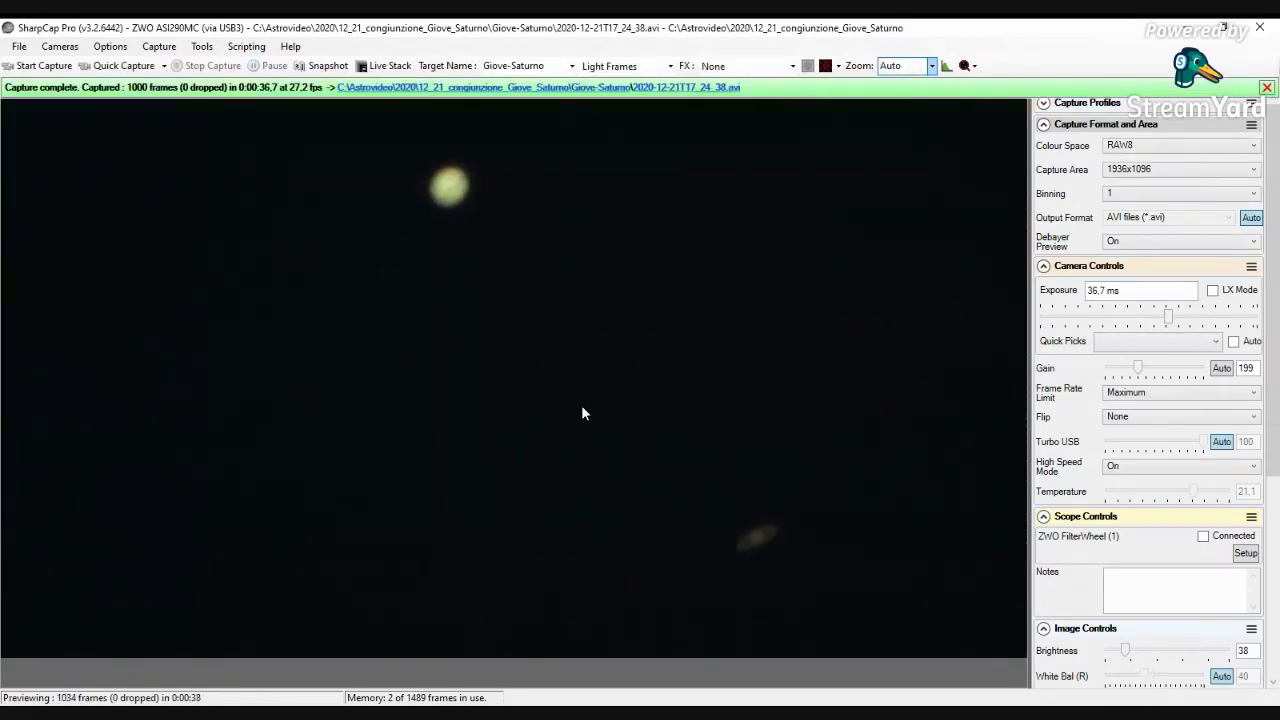
{"action": "left_click", "coordinate": [1267, 89]}
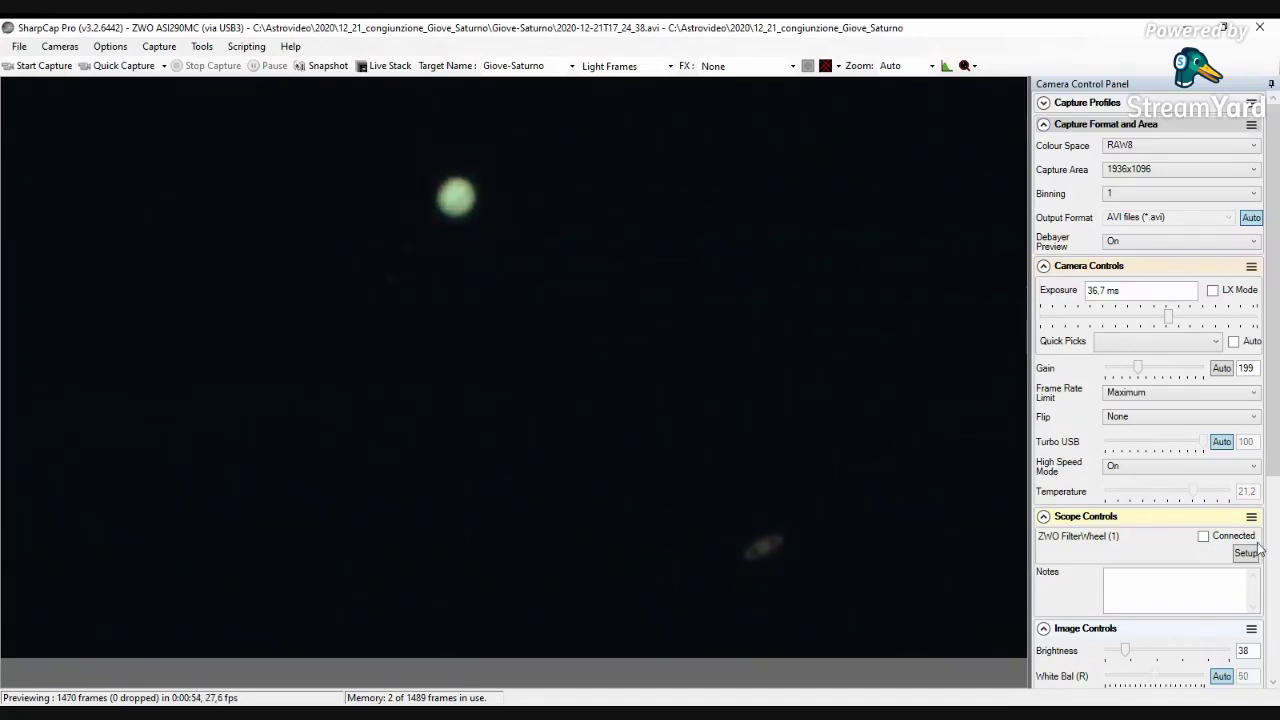
Raise the gain to 466 and examine Saturn in the preview at 100% zoom.
{"action": "mouse_move", "coordinate": [1178, 326]}
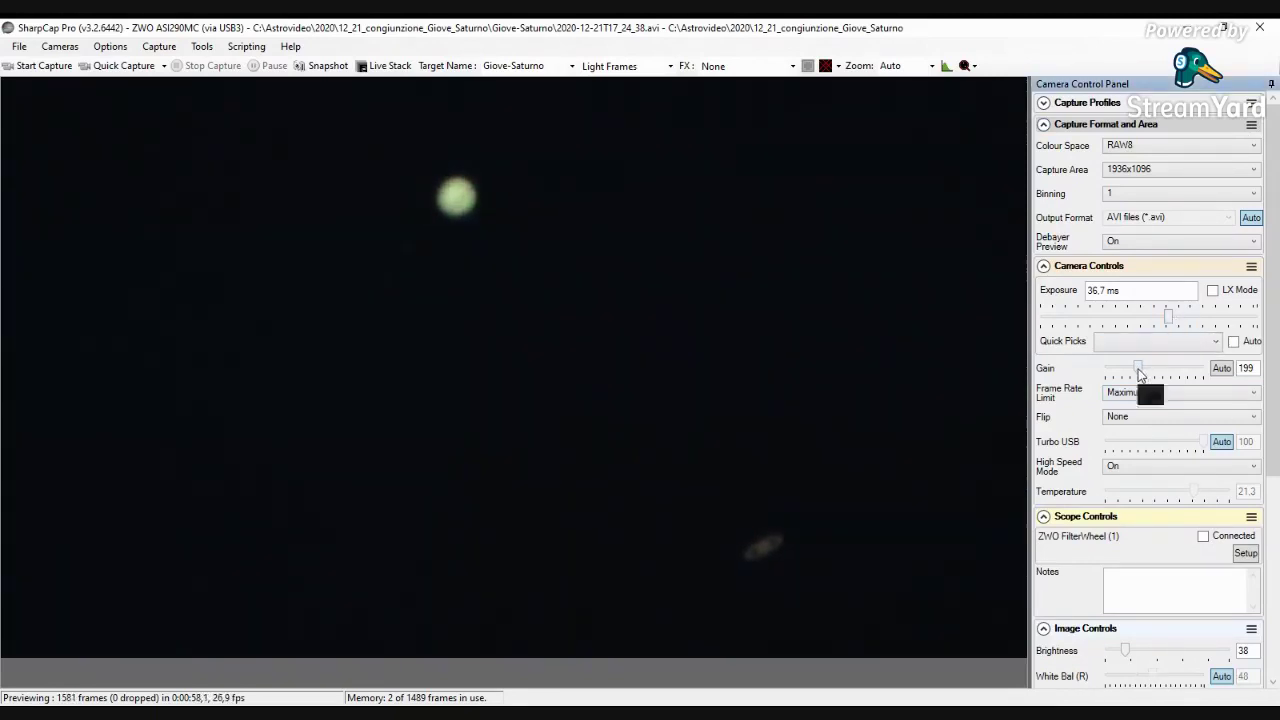
{"action": "left_click_drag", "start_coordinate": [1147, 369], "coordinate": [1184, 372]}
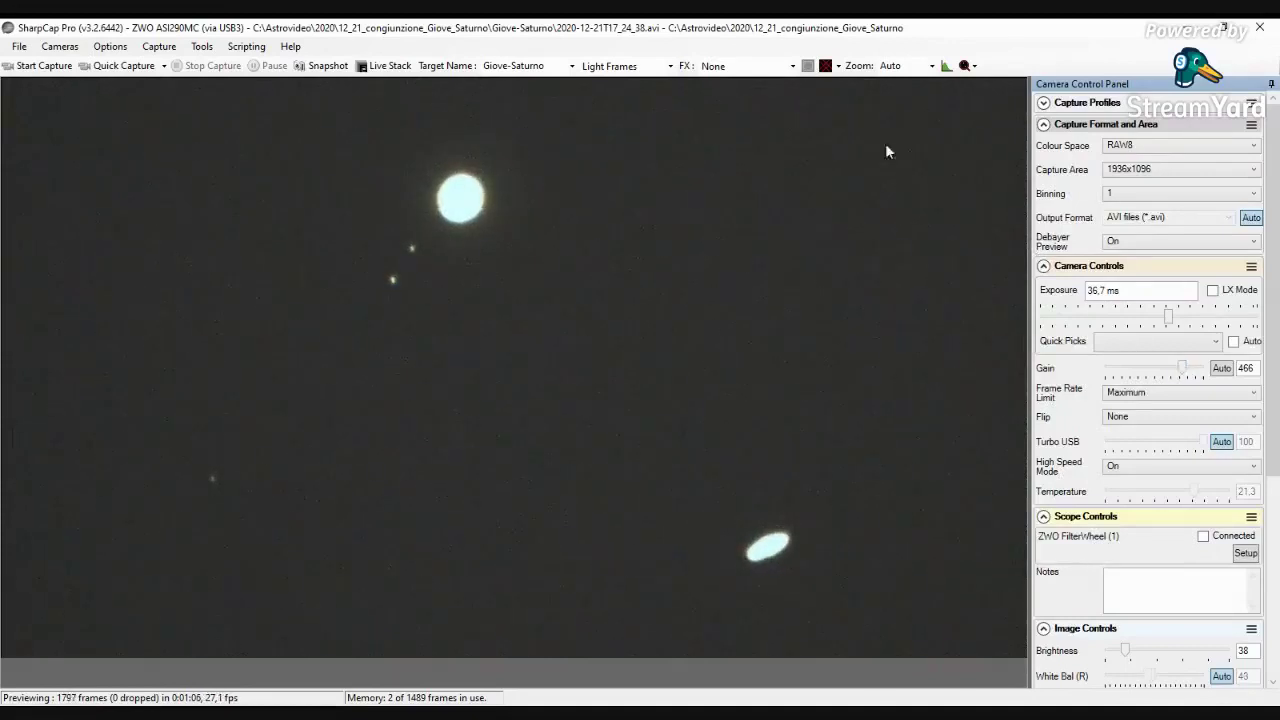
{"action": "left_click", "coordinate": [900, 65]}
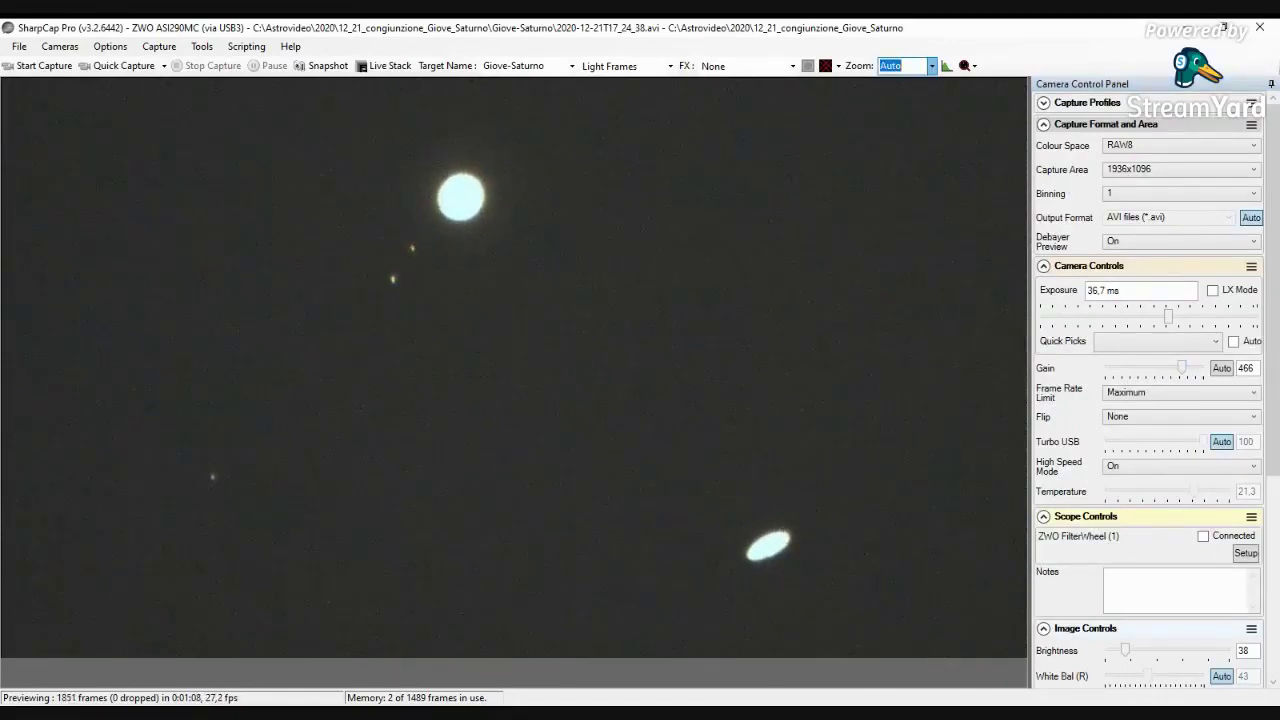
{"action": "key", "text": "Down"}
{"action": "left_click_drag", "start_coordinate": [1020, 290], "coordinate": [1020, 375]}
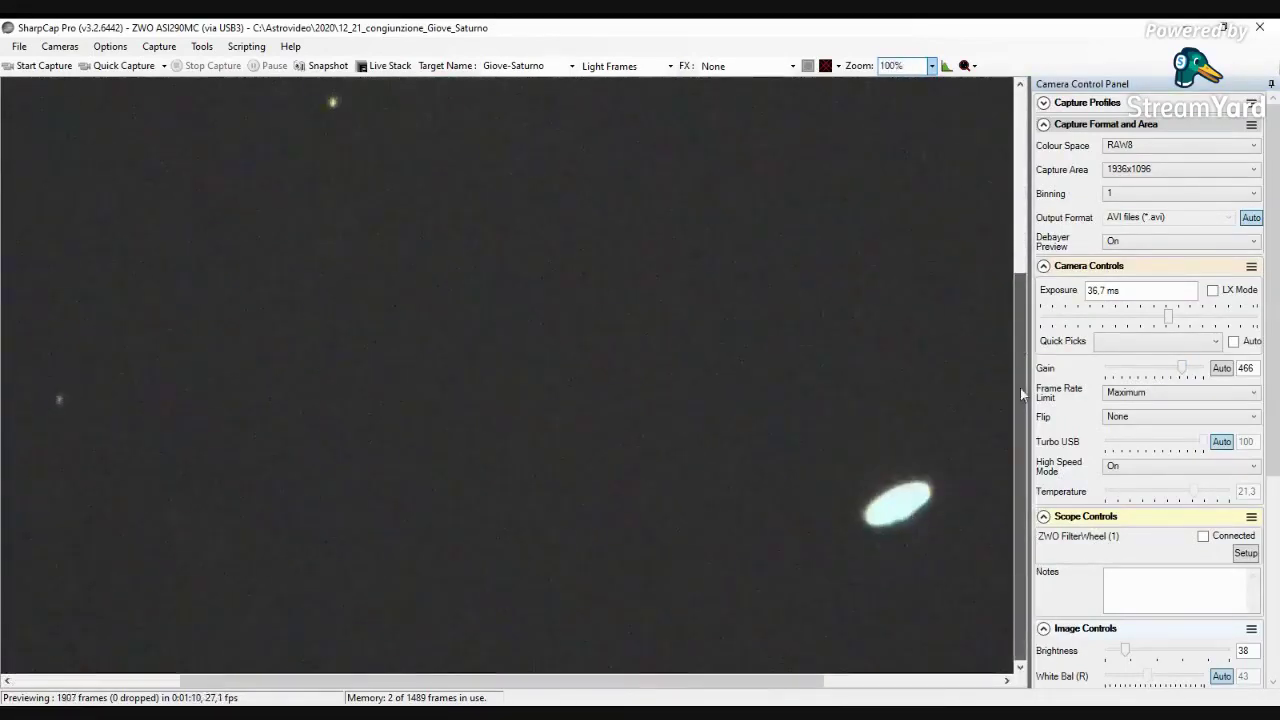
{"action": "left_click_drag", "start_coordinate": [803, 682], "coordinate": [966, 685]}
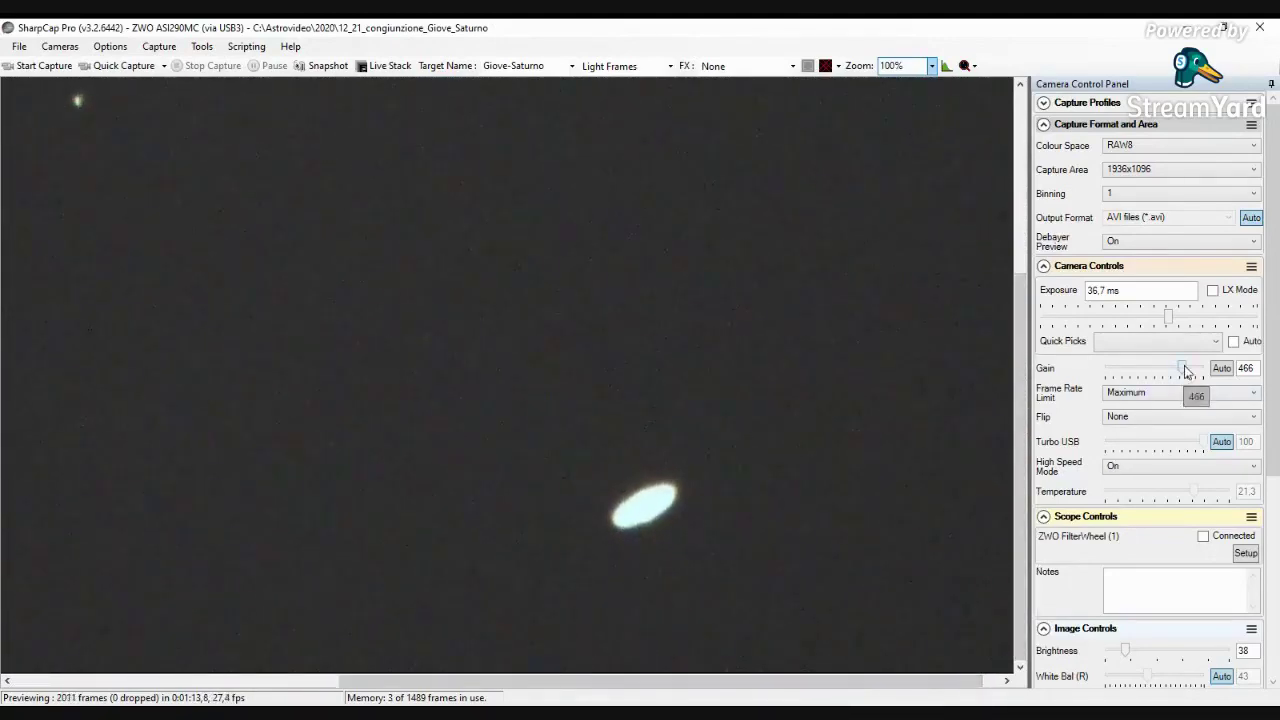
Set the gain to 203, try an exposure of 1098 ms, and settle on 71.2 ms.
{"action": "left_click_drag", "start_coordinate": [1185, 371], "coordinate": [1140, 372]}
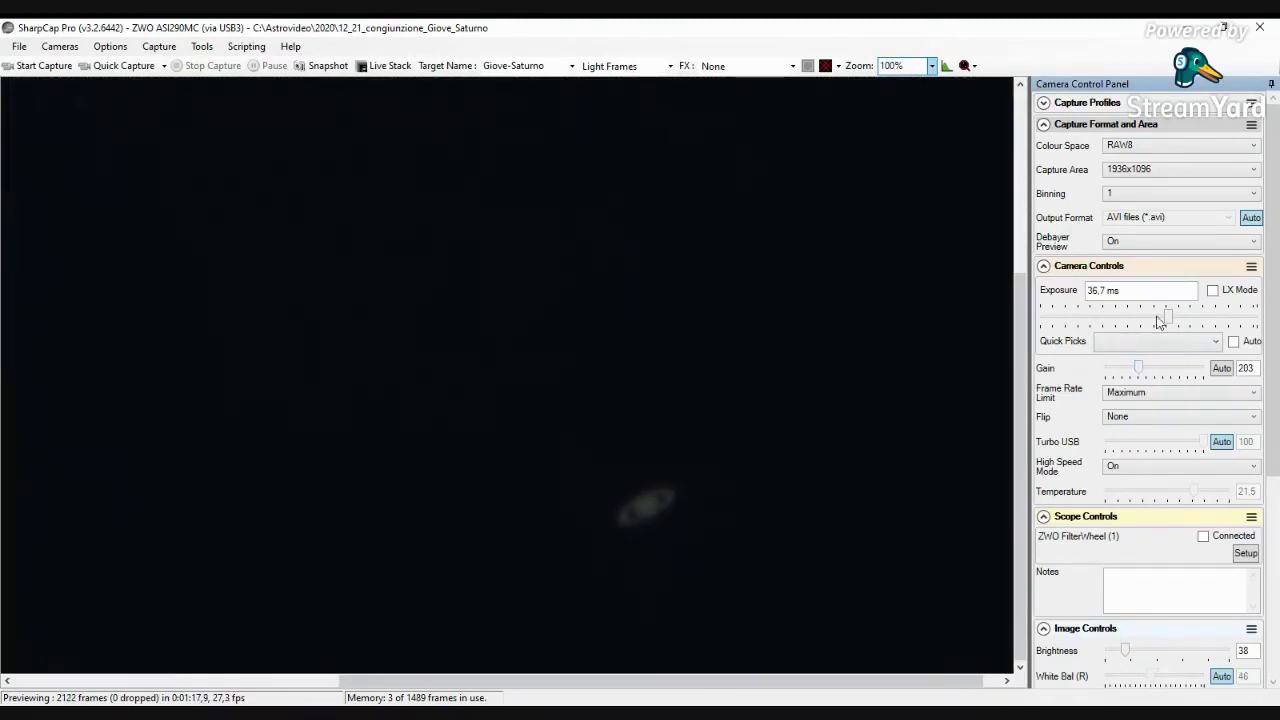
{"action": "left_click_drag", "start_coordinate": [1168, 318], "coordinate": [1230, 318]}
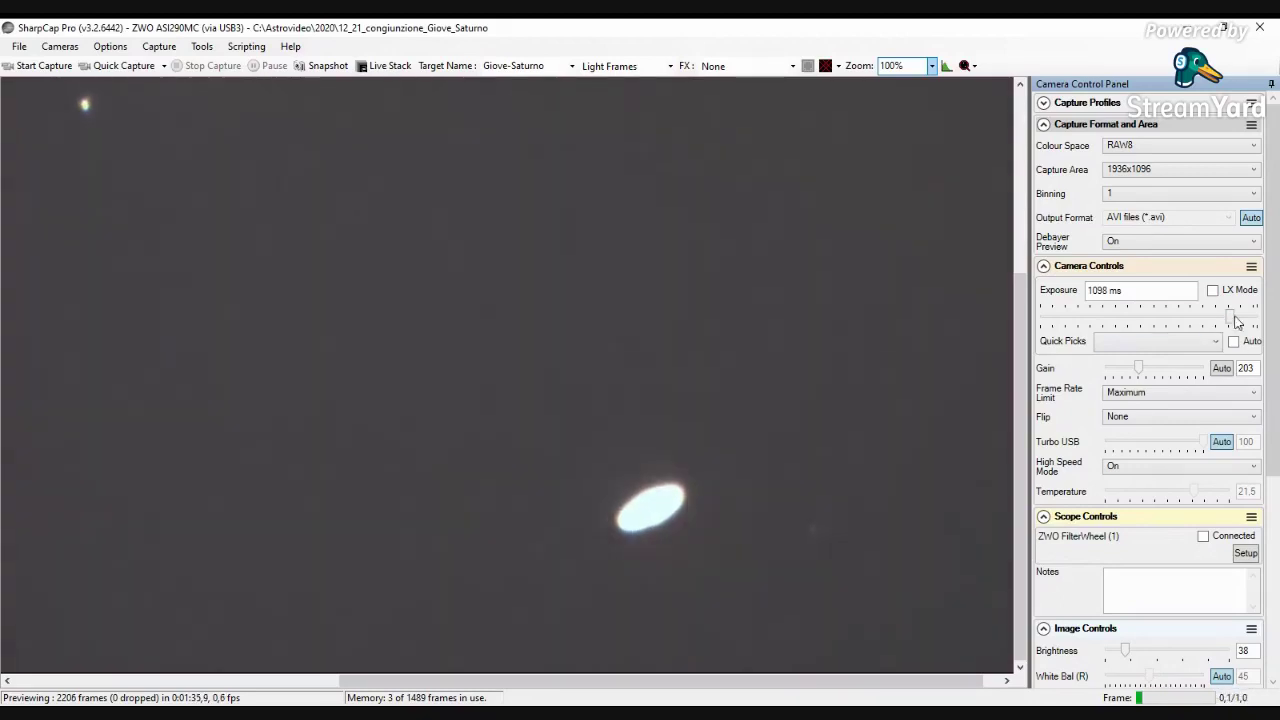
{"action": "left_click_drag", "start_coordinate": [1232, 318], "coordinate": [1189, 319]}
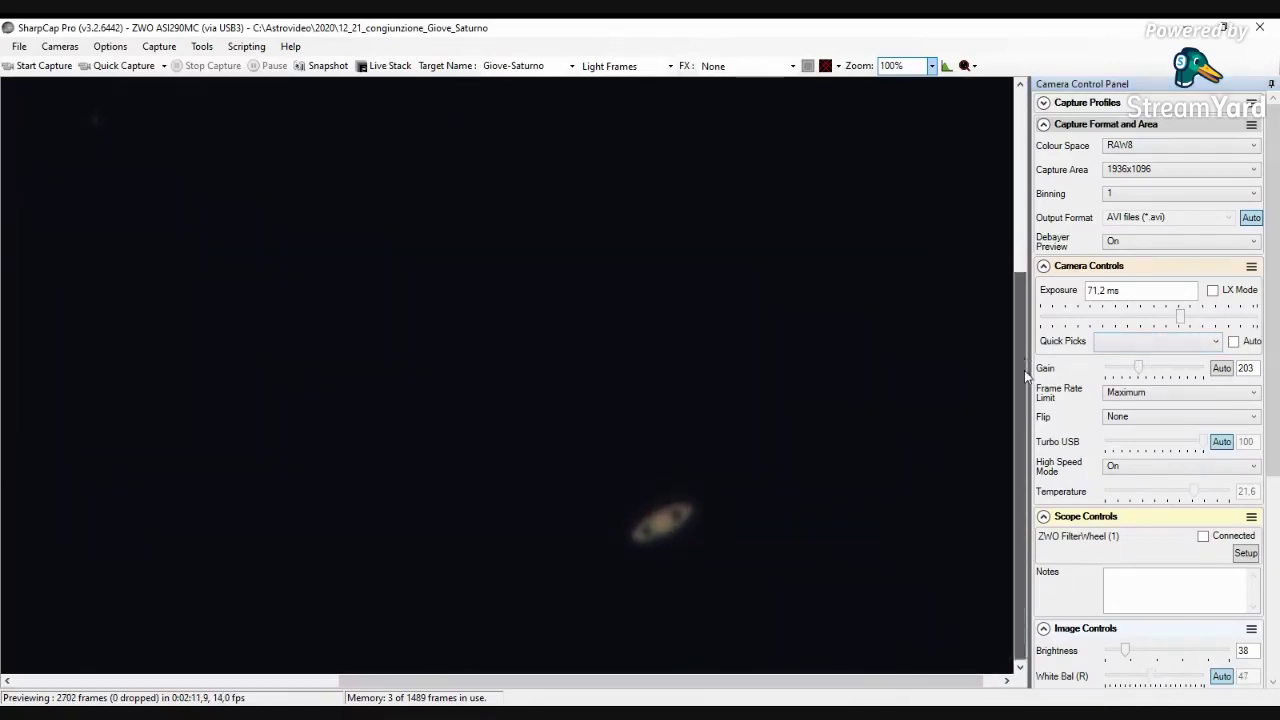
Return the preview zoom to Auto and record another full capture of Jupiter and Saturn.
{"action": "left_click_drag", "start_coordinate": [1024, 370], "coordinate": [1036, 290]}
{"action": "left_click", "coordinate": [892, 65]}
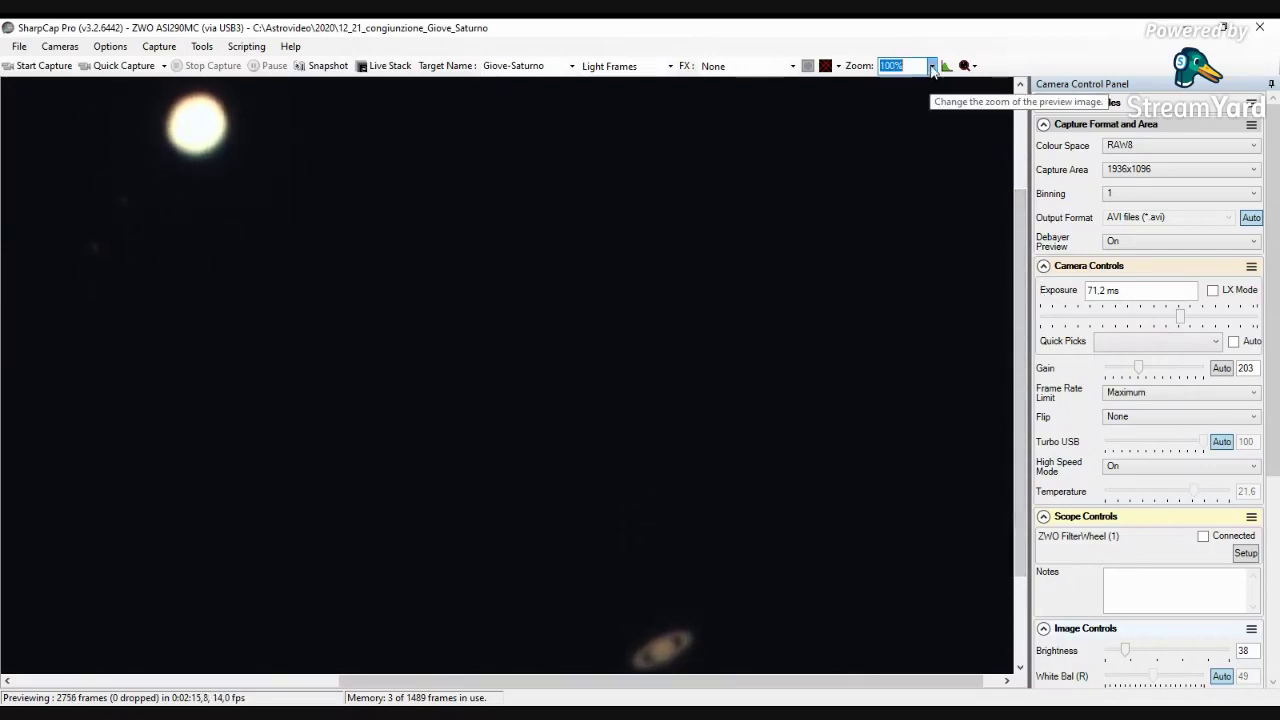
{"action": "scroll", "coordinate": [908, 86], "scroll_direction": "up", "scroll_amount": 4}
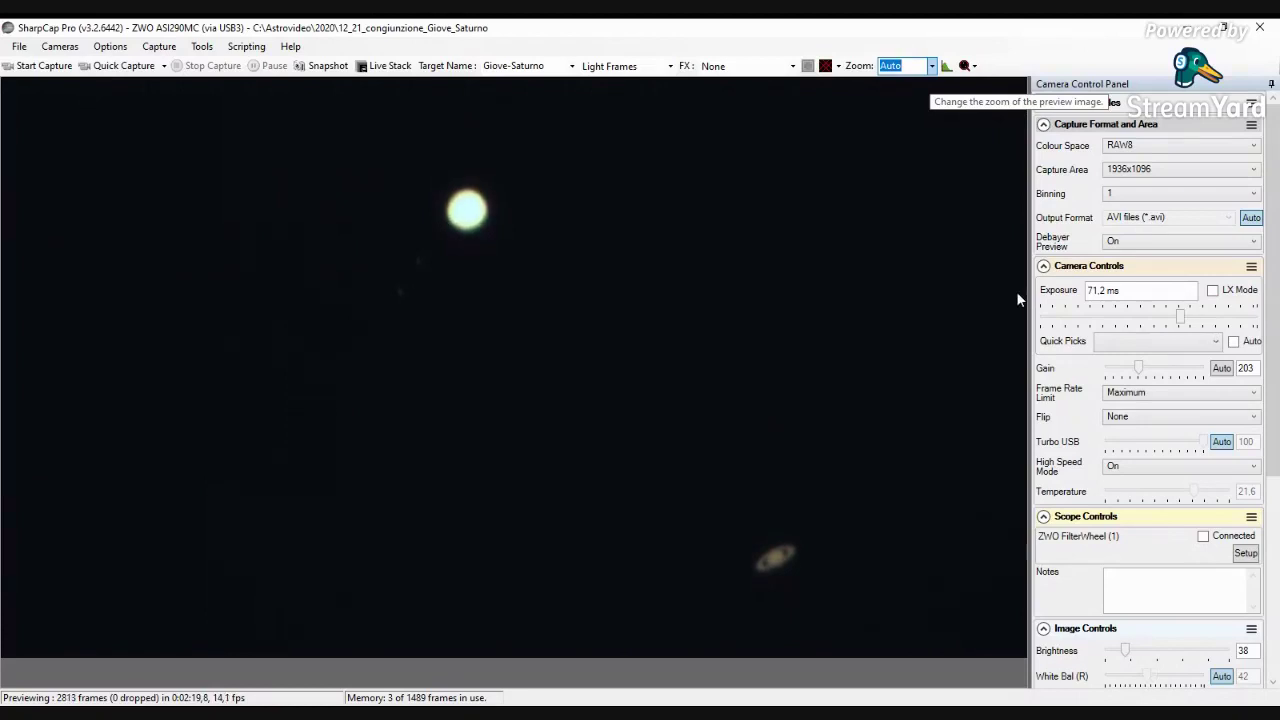
{"action": "left_click", "coordinate": [40, 66]}
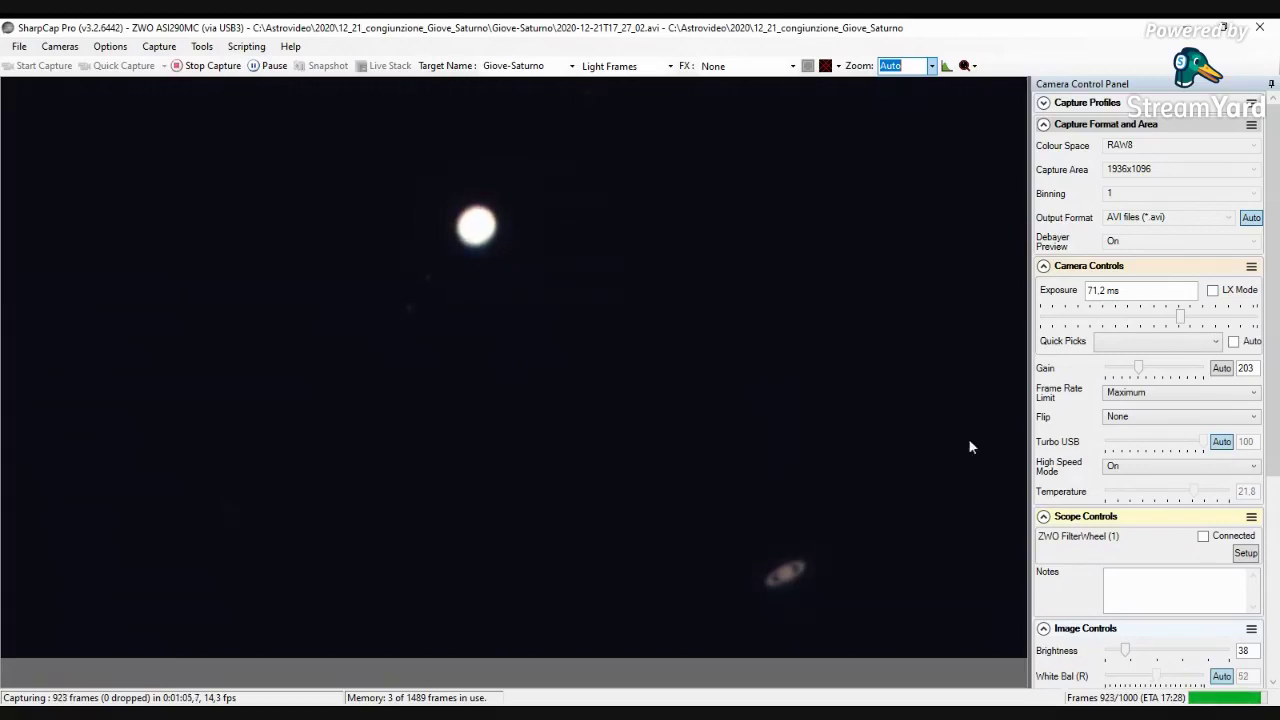
Set the exposure to 29.4 ms and examine Jupiter in the preview at 100% zoom.
{"action": "left_click_drag", "start_coordinate": [1181, 318], "coordinate": [1168, 322]}
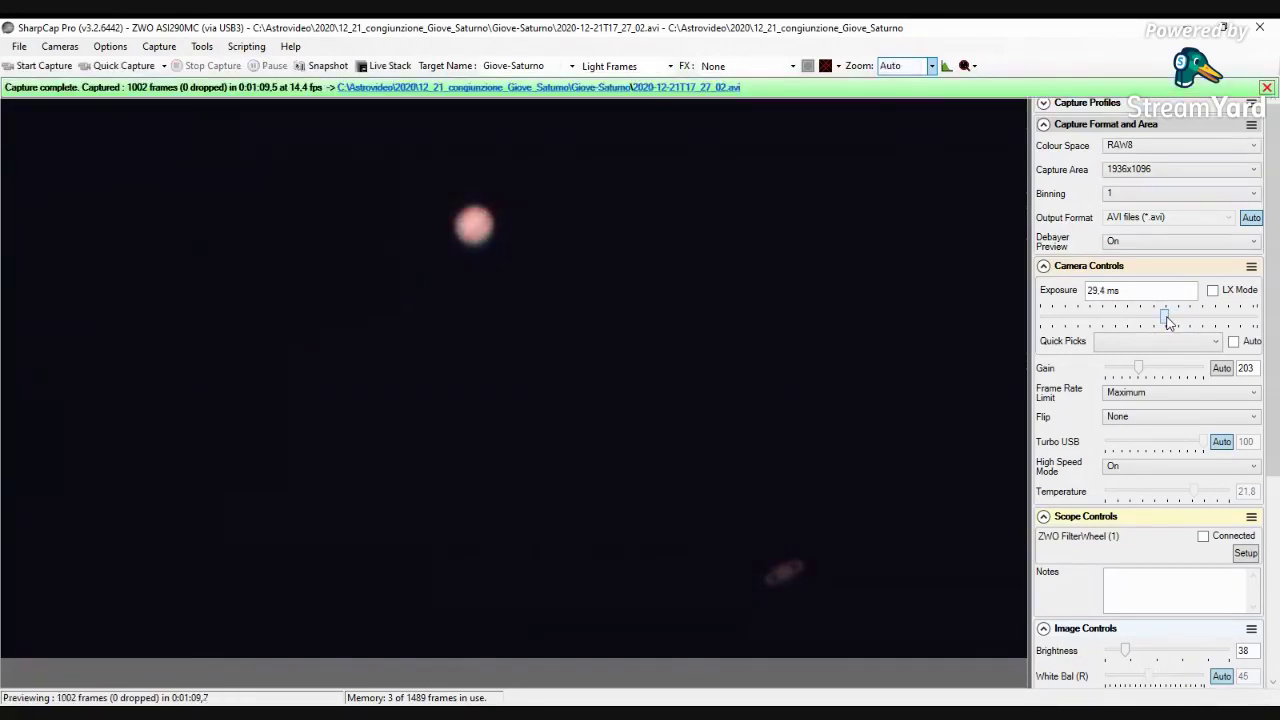
{"action": "left_click", "coordinate": [932, 67]}
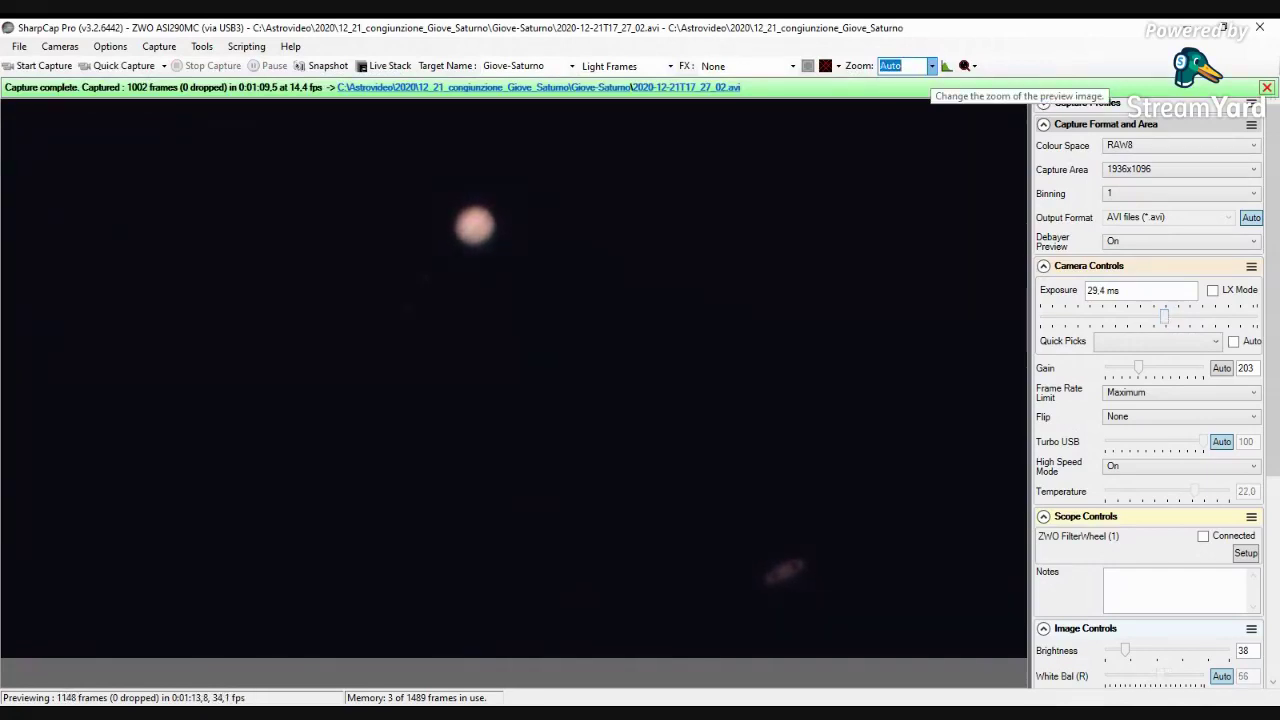
{"action": "left_click", "coordinate": [924, 192]}
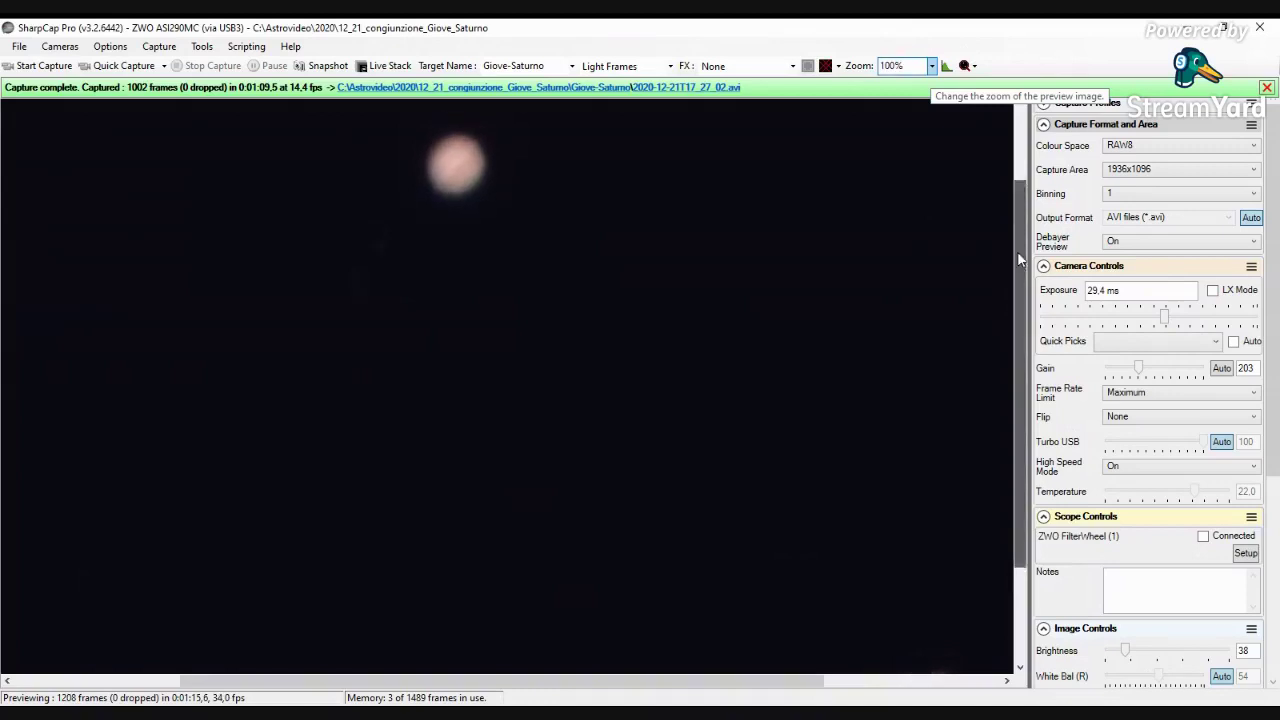
{"action": "left_click_drag", "start_coordinate": [1017, 258], "coordinate": [1025, 220]}
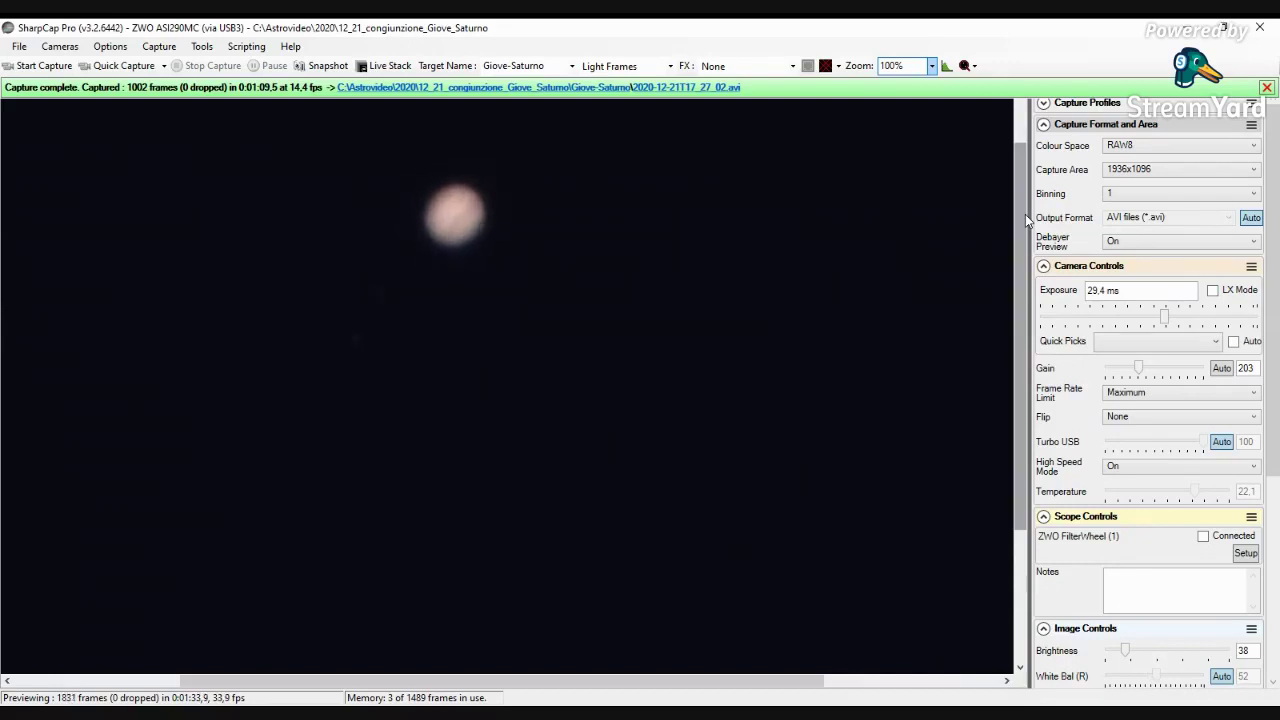
Record a capture at the current exposure and gain, returning the preview zoom to Auto while it runs.
{"action": "left_click", "coordinate": [44, 66]}
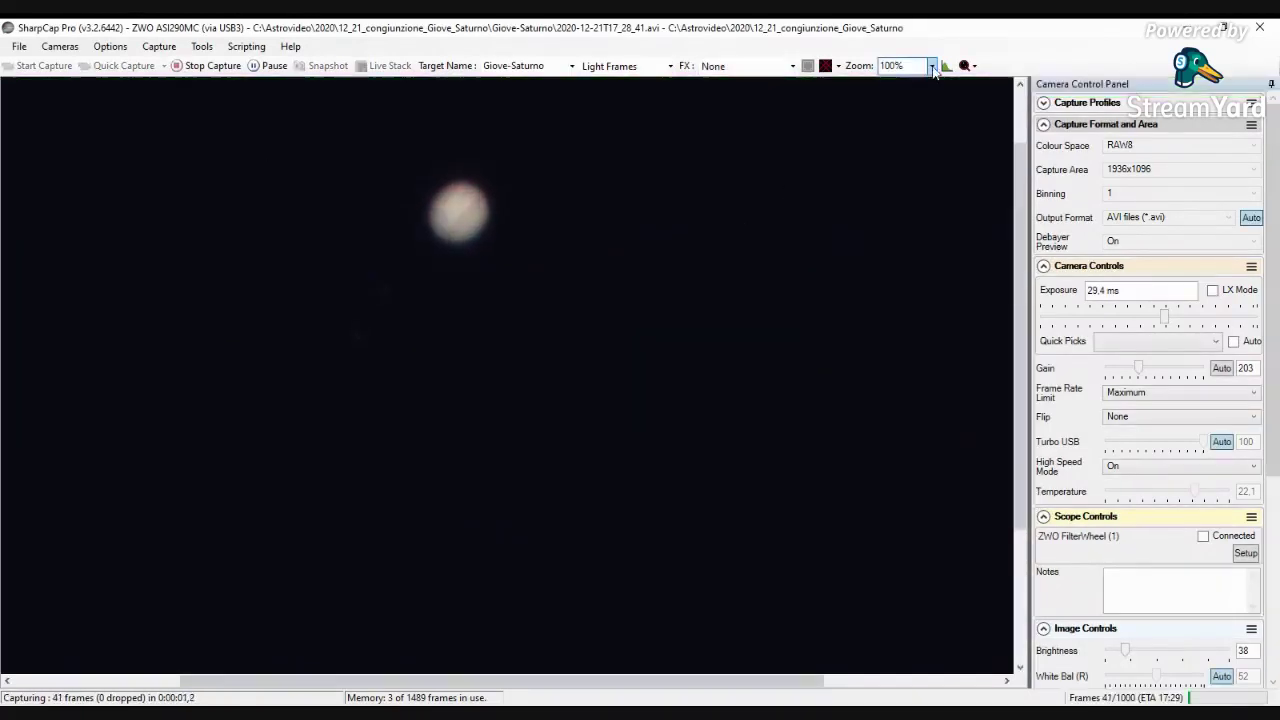
{"action": "left_click", "coordinate": [933, 67]}
{"action": "left_click", "coordinate": [915, 80]}
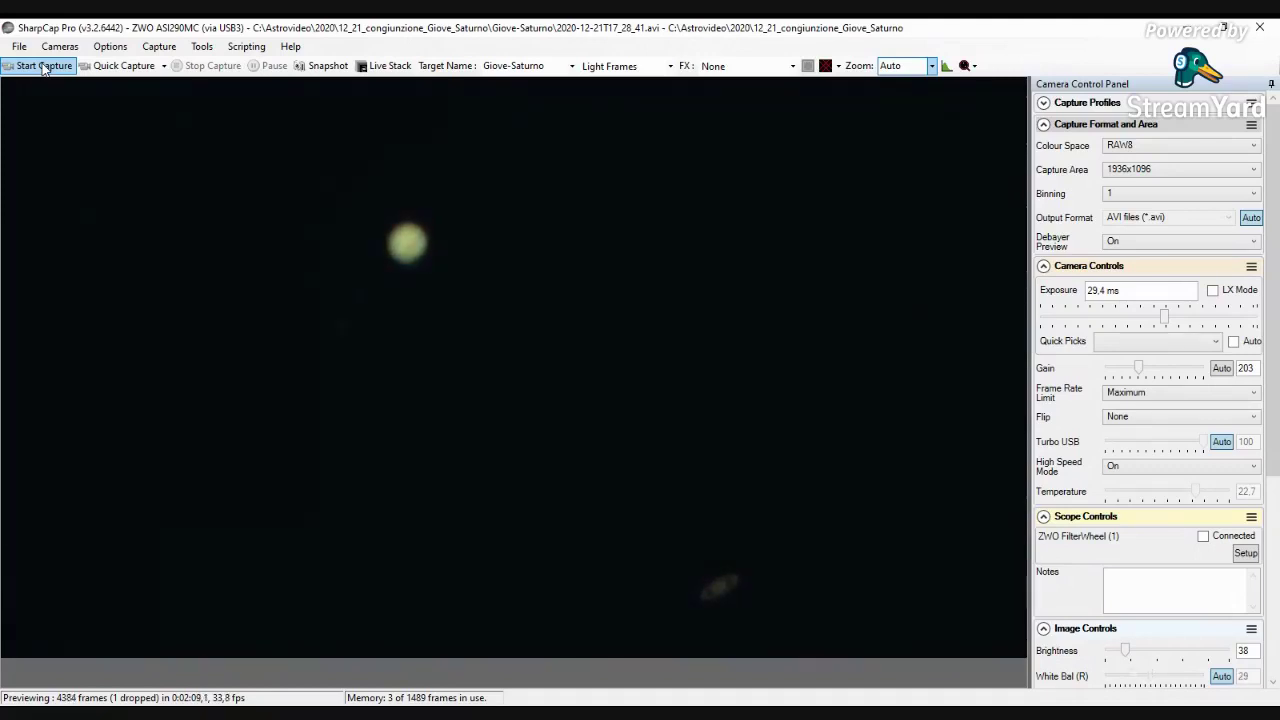
Change the colour space to RGB24 and record a full capture of Jupiter and Saturn.
{"action": "left_click", "coordinate": [1254, 170]}
{"action": "left_click", "coordinate": [1256, 170]}
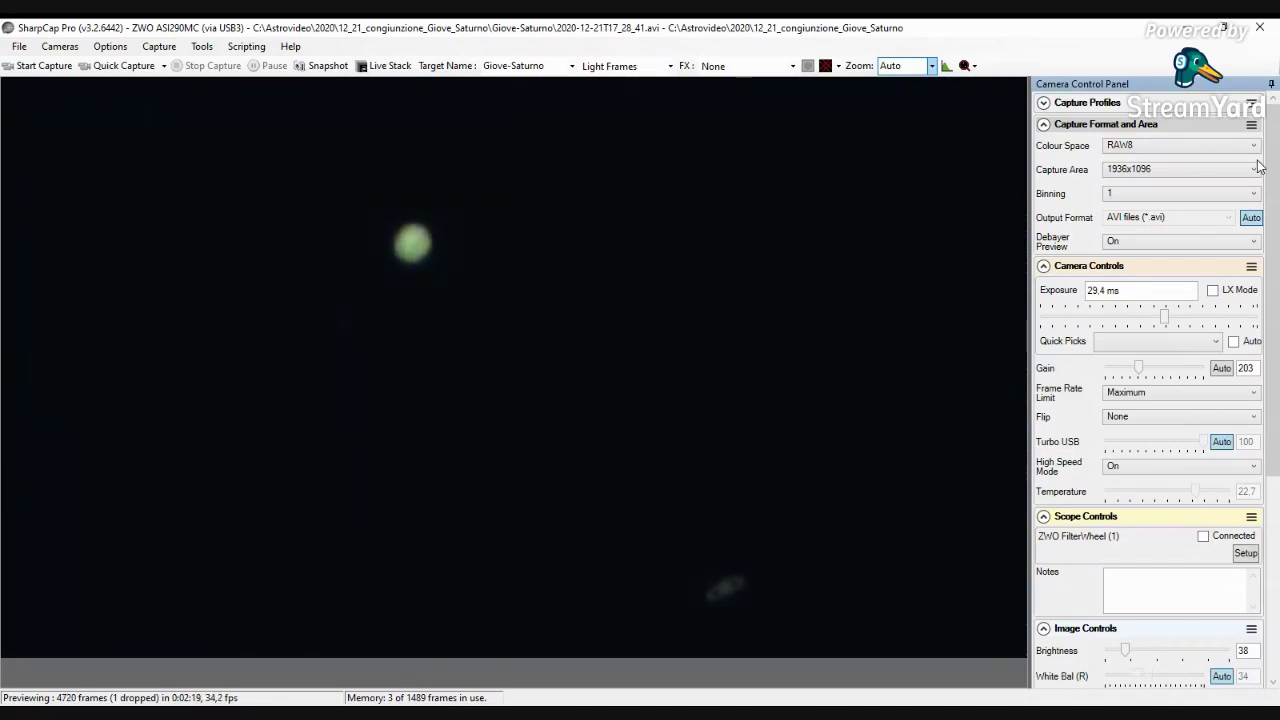
{"action": "left_click", "coordinate": [1255, 147]}
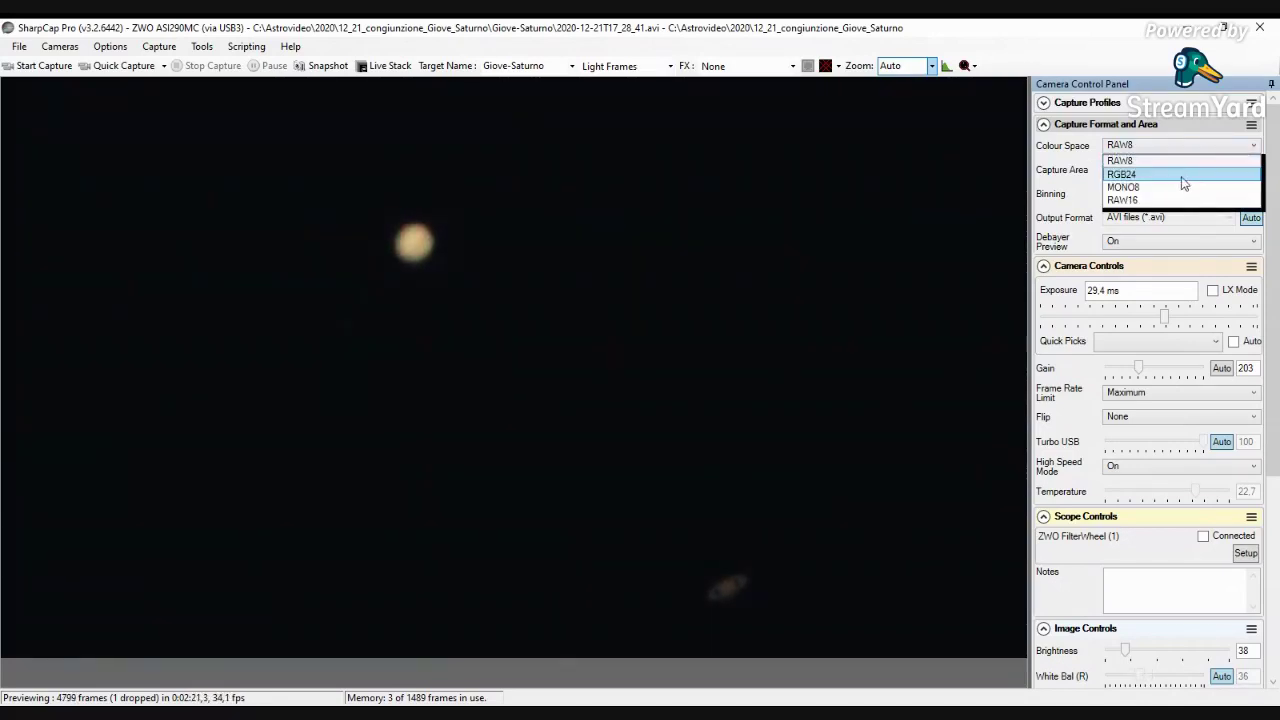
{"action": "left_click", "coordinate": [1178, 178]}
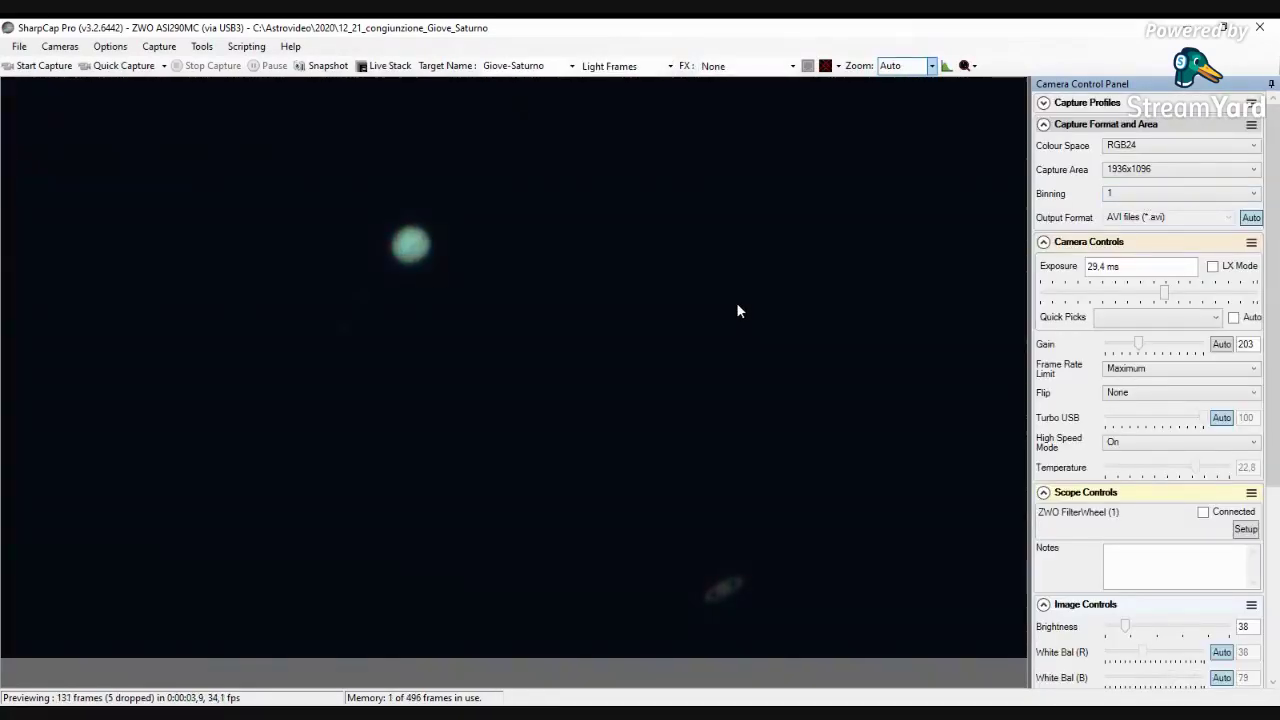
{"action": "left_click", "coordinate": [40, 65]}
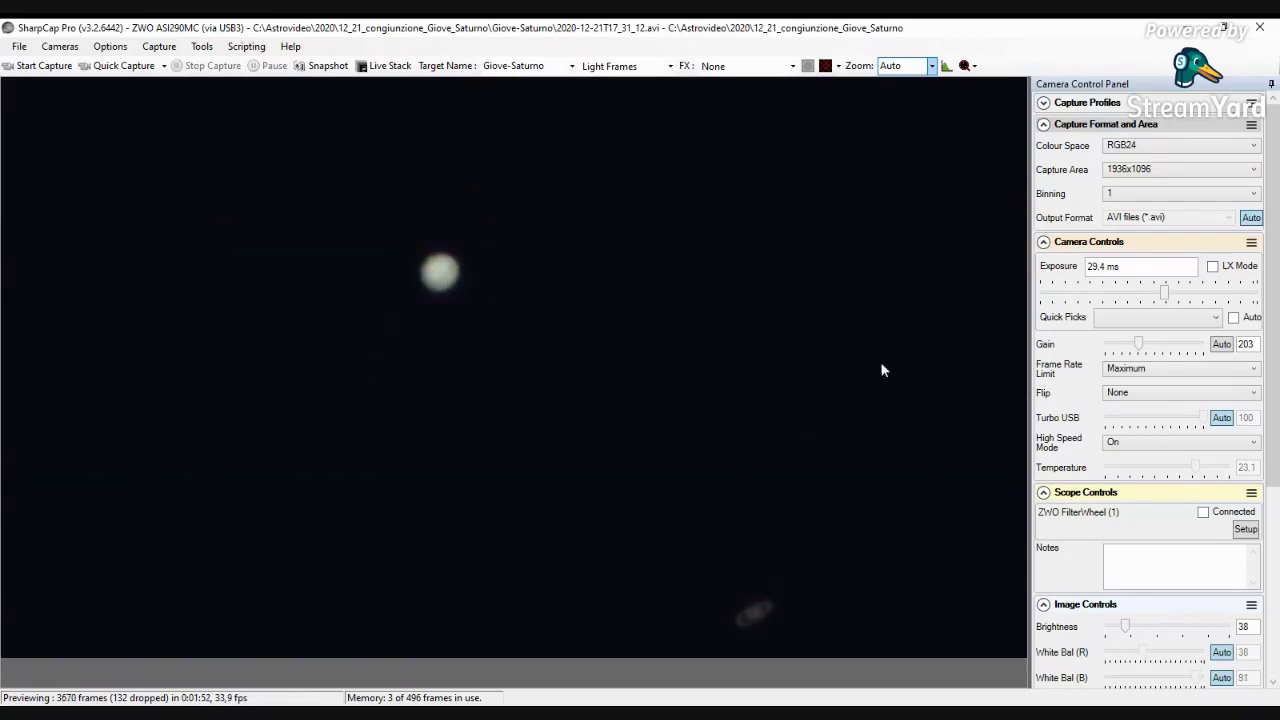
Raise the gain to 383, record a full capture of the planets and moons, and dismiss the completion notification.
{"action": "left_click", "coordinate": [1149, 344]}
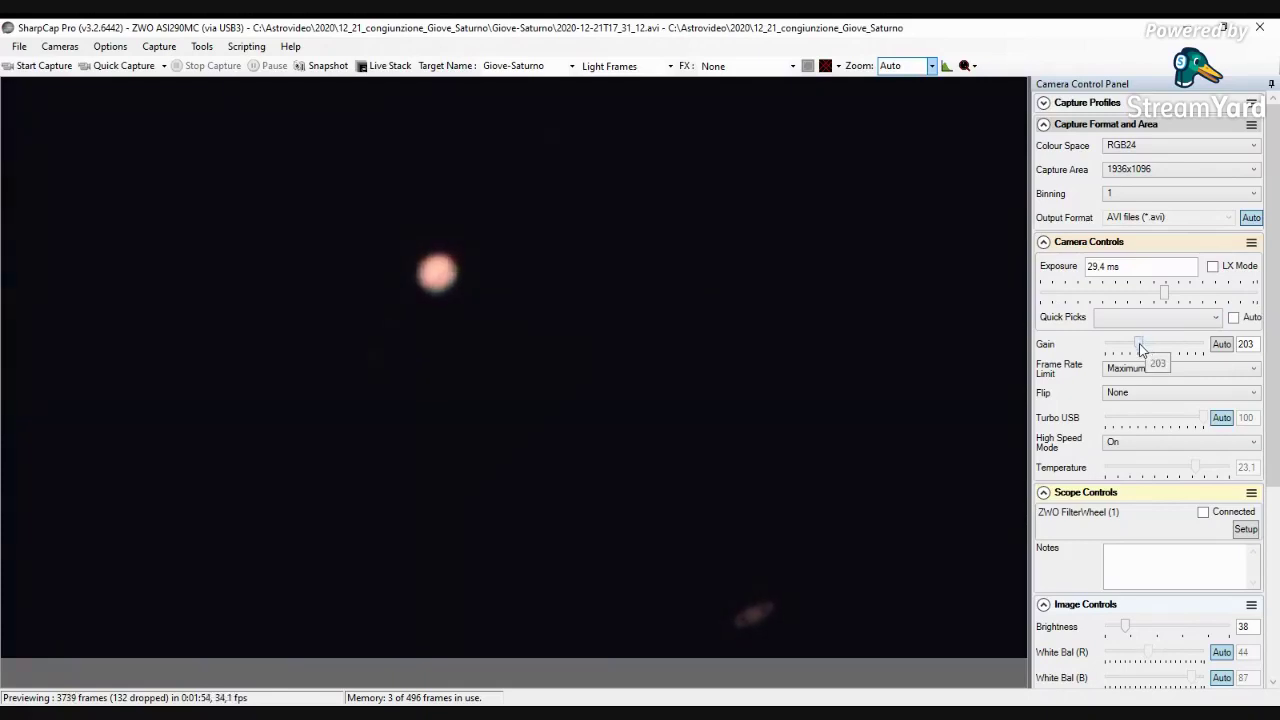
{"action": "left_click_drag", "start_coordinate": [1149, 344], "coordinate": [1168, 346]}
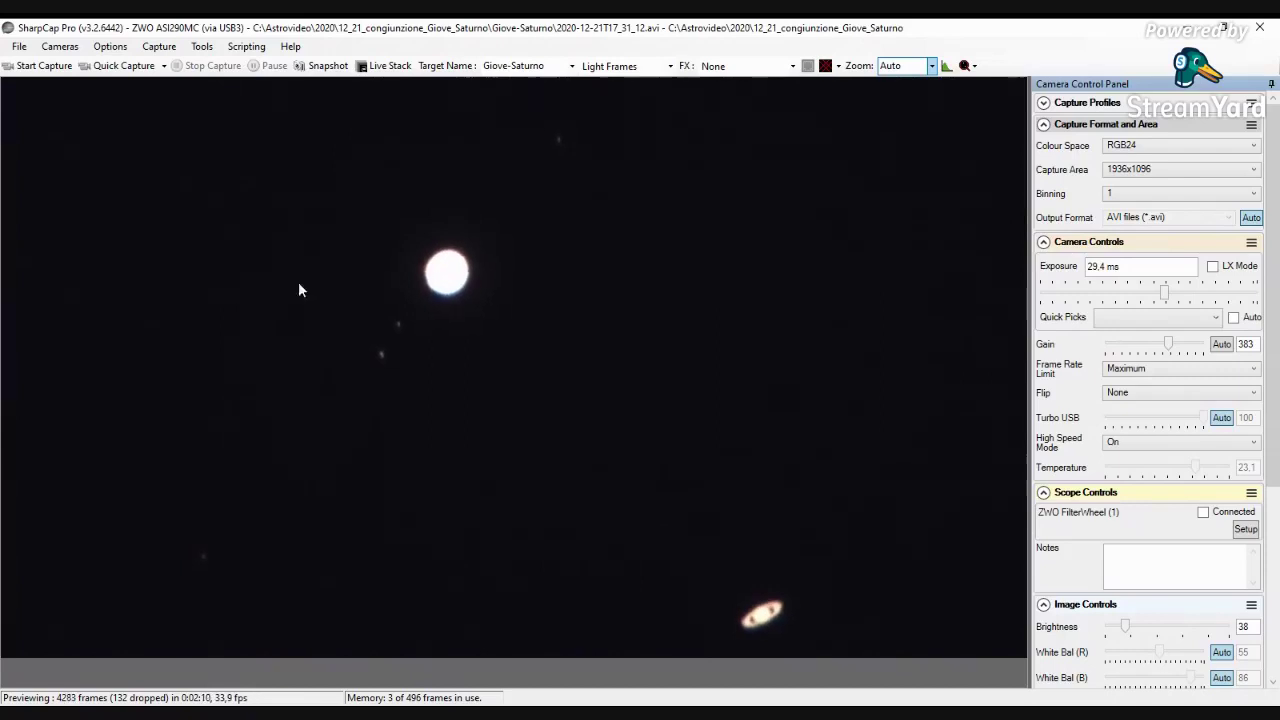
{"action": "left_click", "coordinate": [41, 66]}
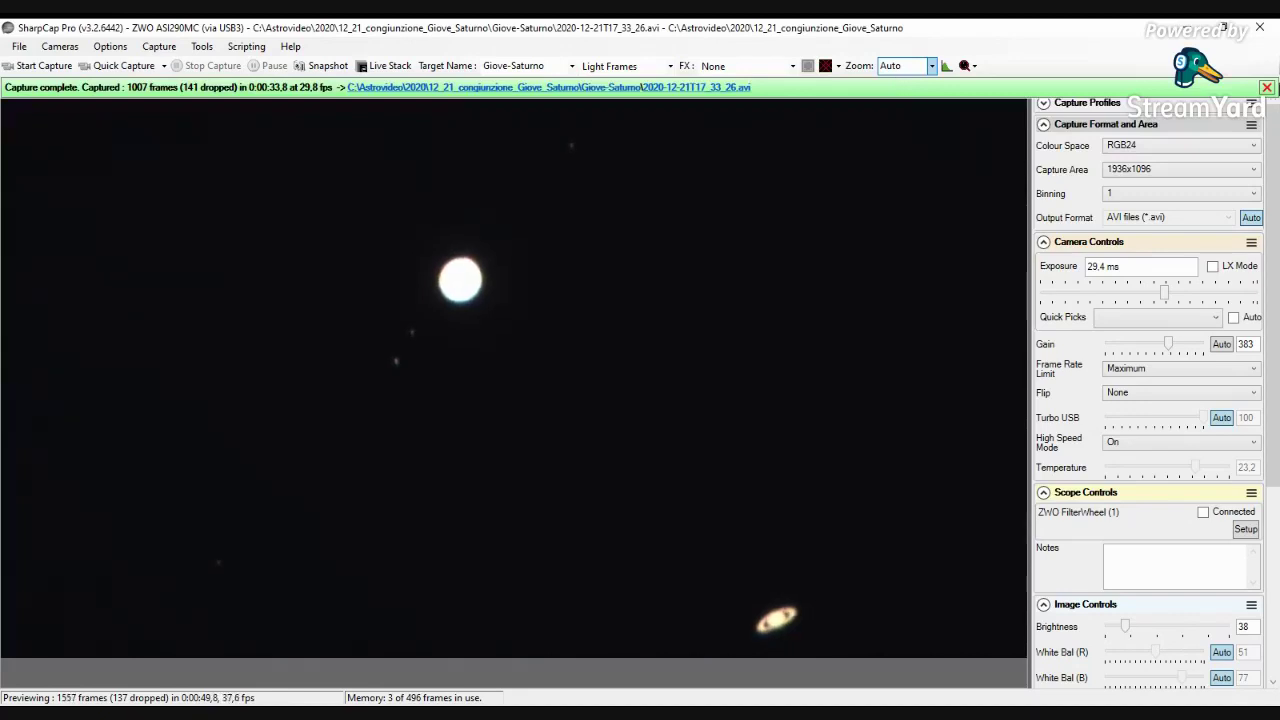
{"action": "left_click", "coordinate": [1267, 88]}
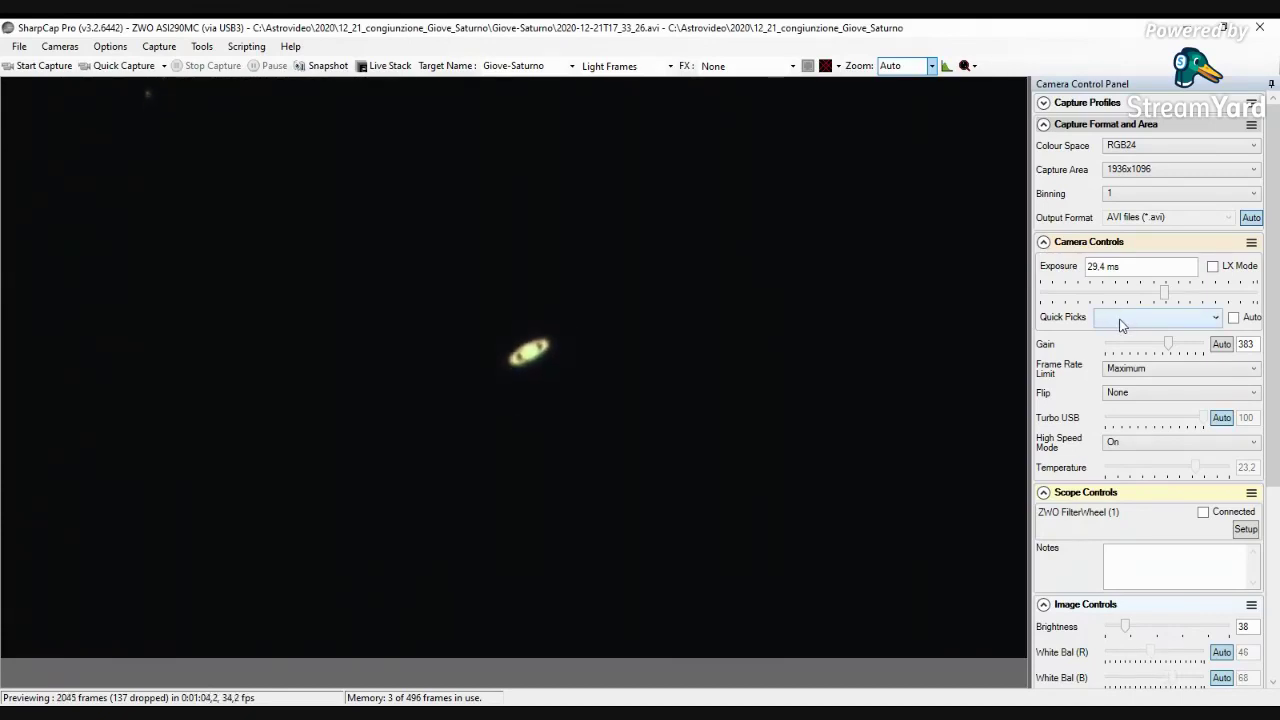
Set the exposure to 256 ms and record a short capture of Saturn and its moons, stopping it early.
{"action": "mouse_move", "coordinate": [1175, 291]}
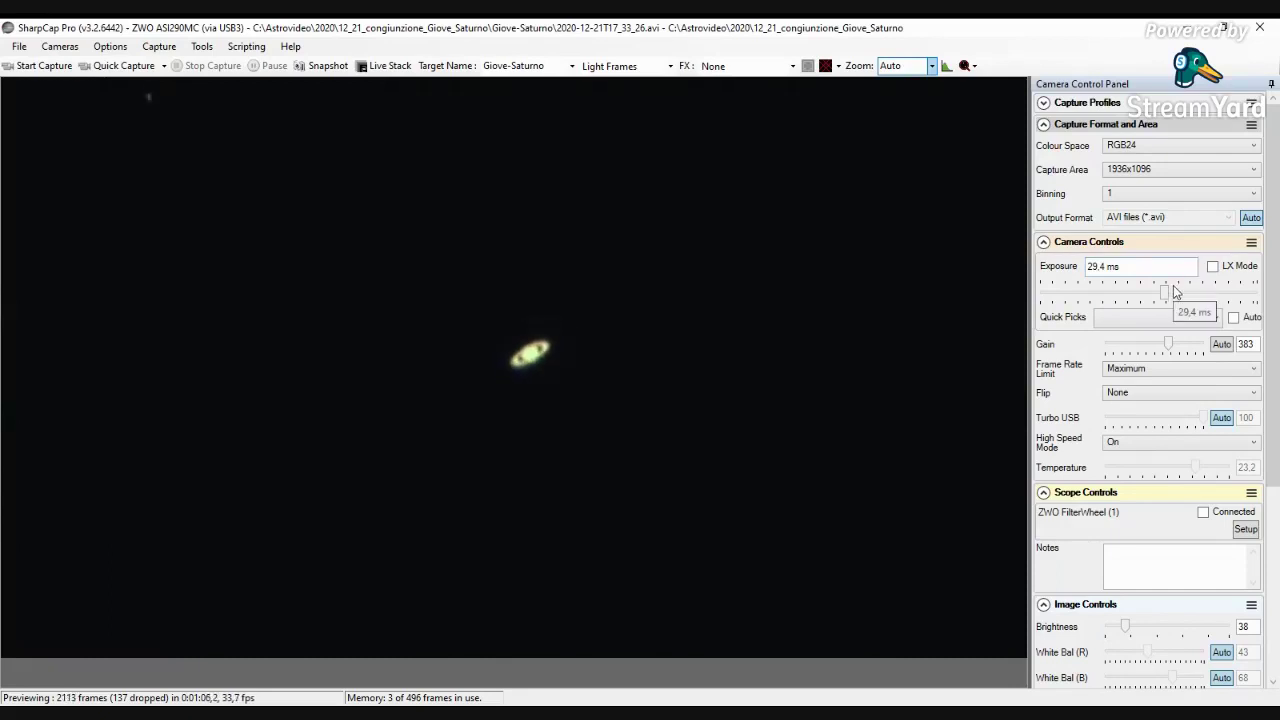
{"action": "left_click", "coordinate": [1175, 292]}
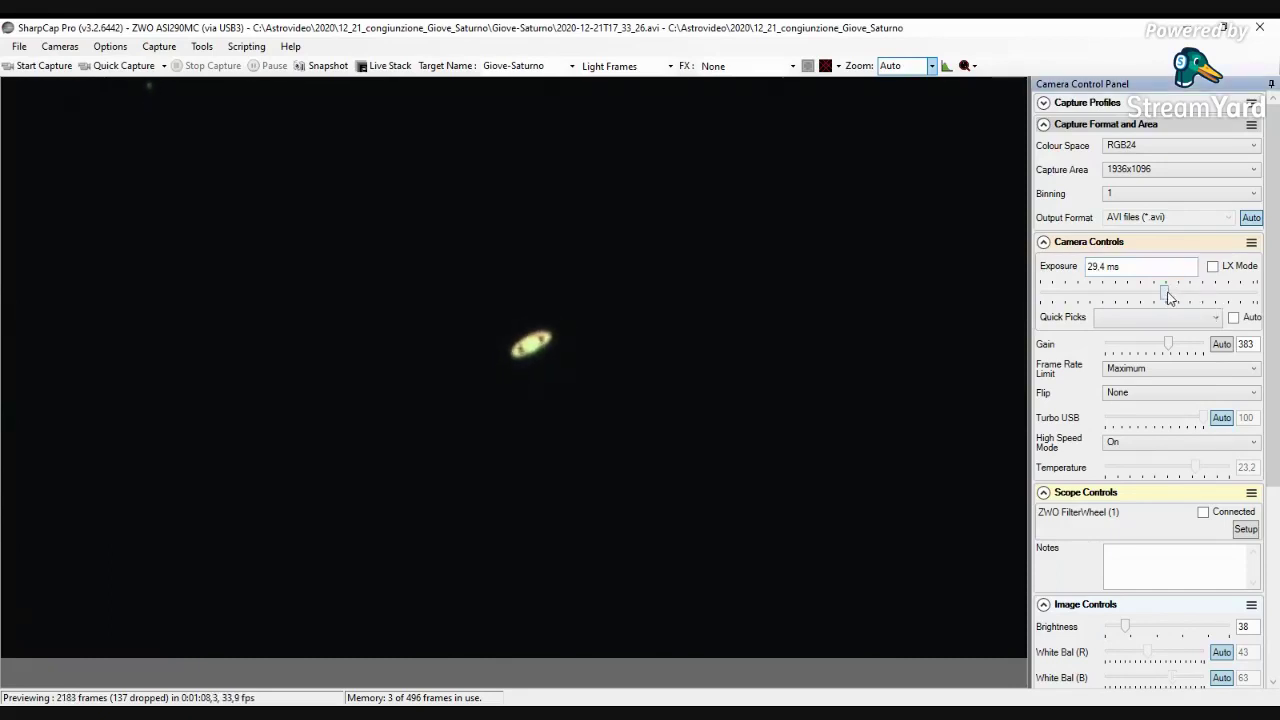
{"action": "left_click_drag", "start_coordinate": [1177, 297], "coordinate": [1207, 305]}
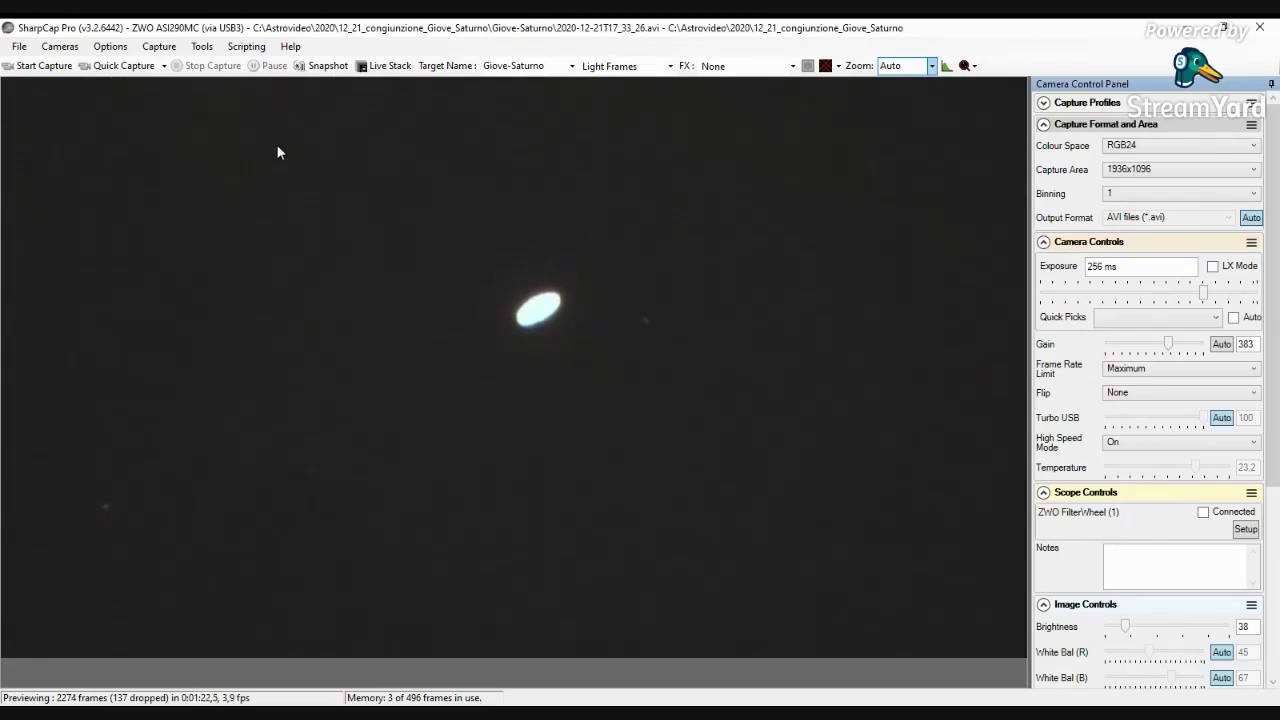
{"action": "left_click", "coordinate": [40, 66]}
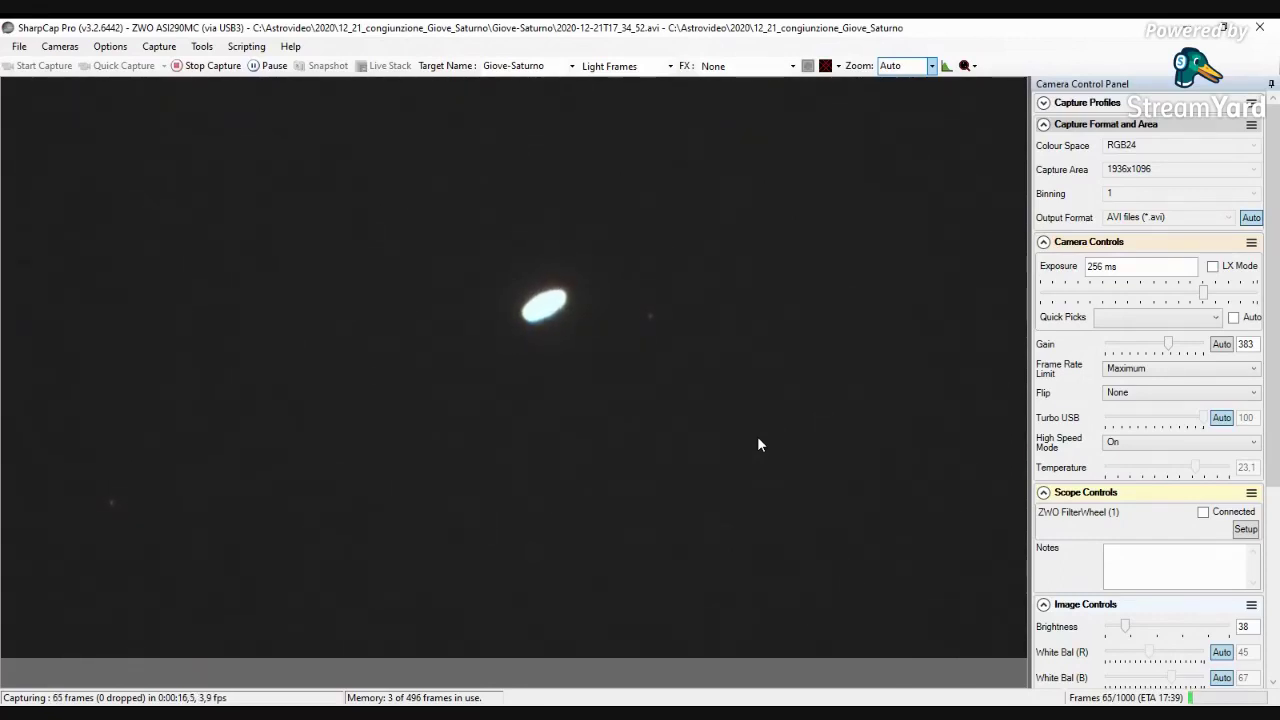
{"action": "left_click", "coordinate": [207, 66]}
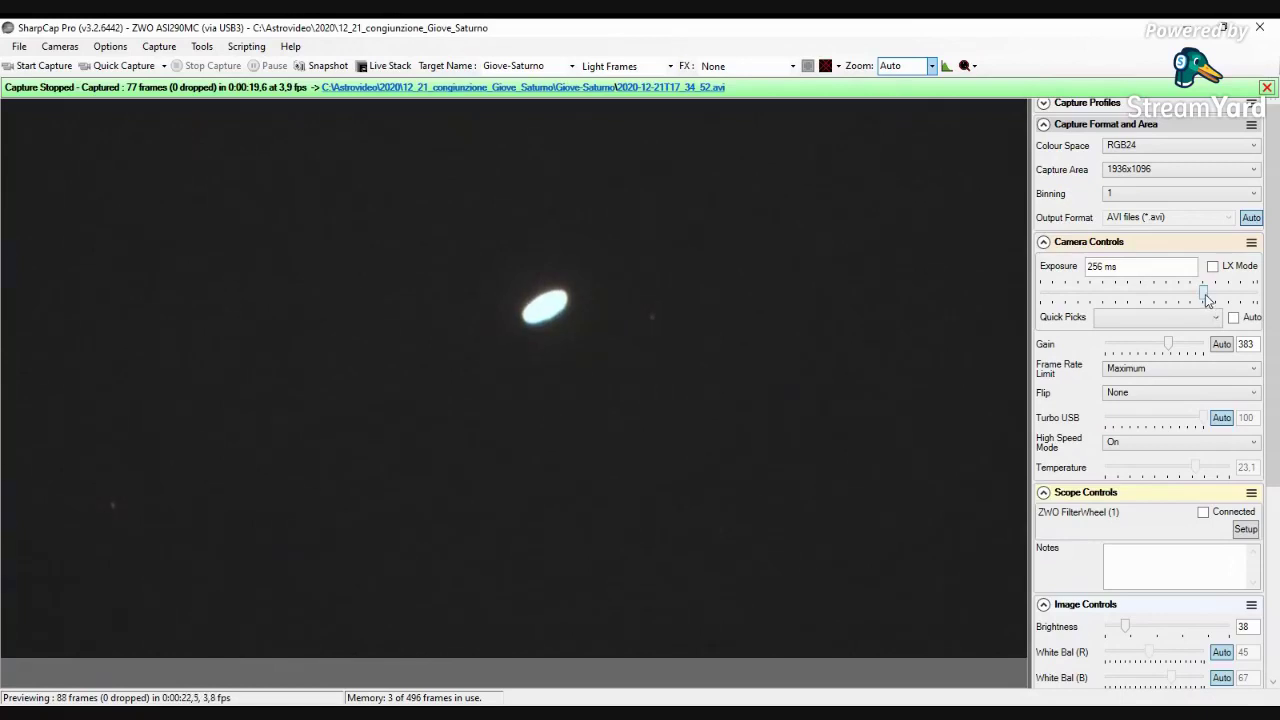
Set the exposure to 16.6 ms, dismiss the capture notification, and keep the camera controls pinned open.
{"action": "left_click_drag", "start_coordinate": [1208, 300], "coordinate": [1159, 308]}
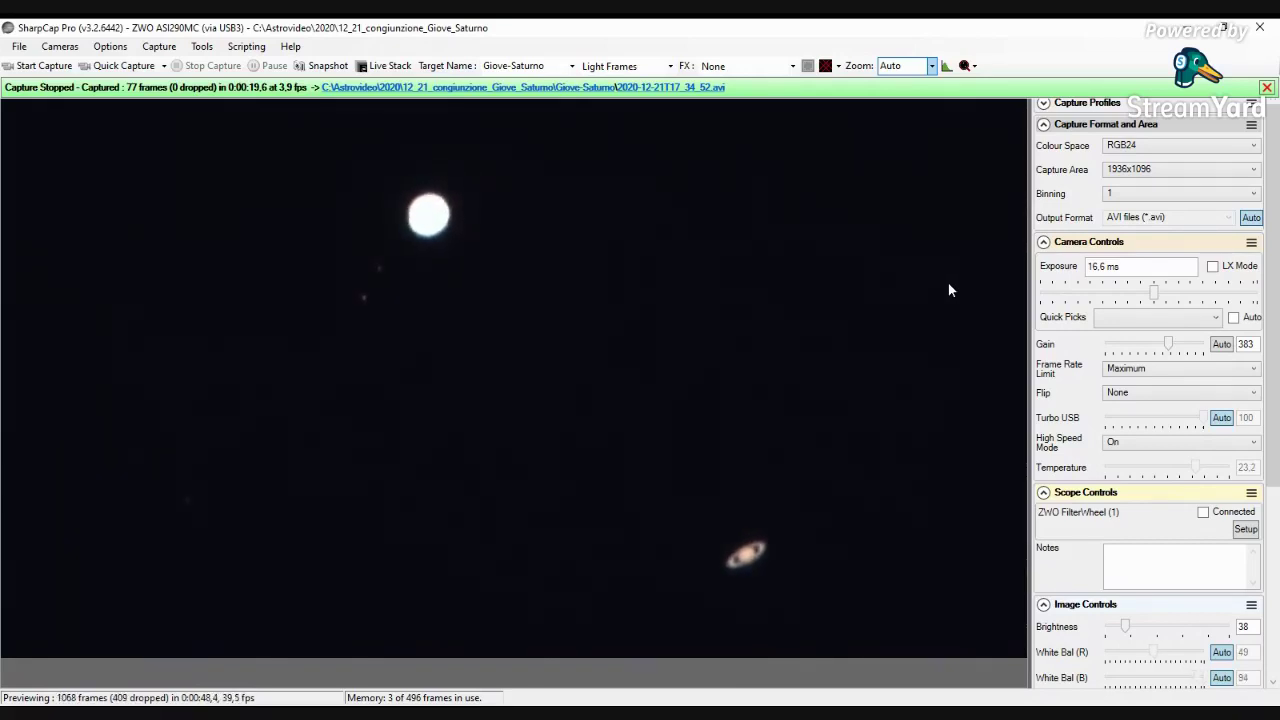
{"action": "left_click", "coordinate": [1266, 87]}
{"action": "left_click", "coordinate": [1268, 84]}
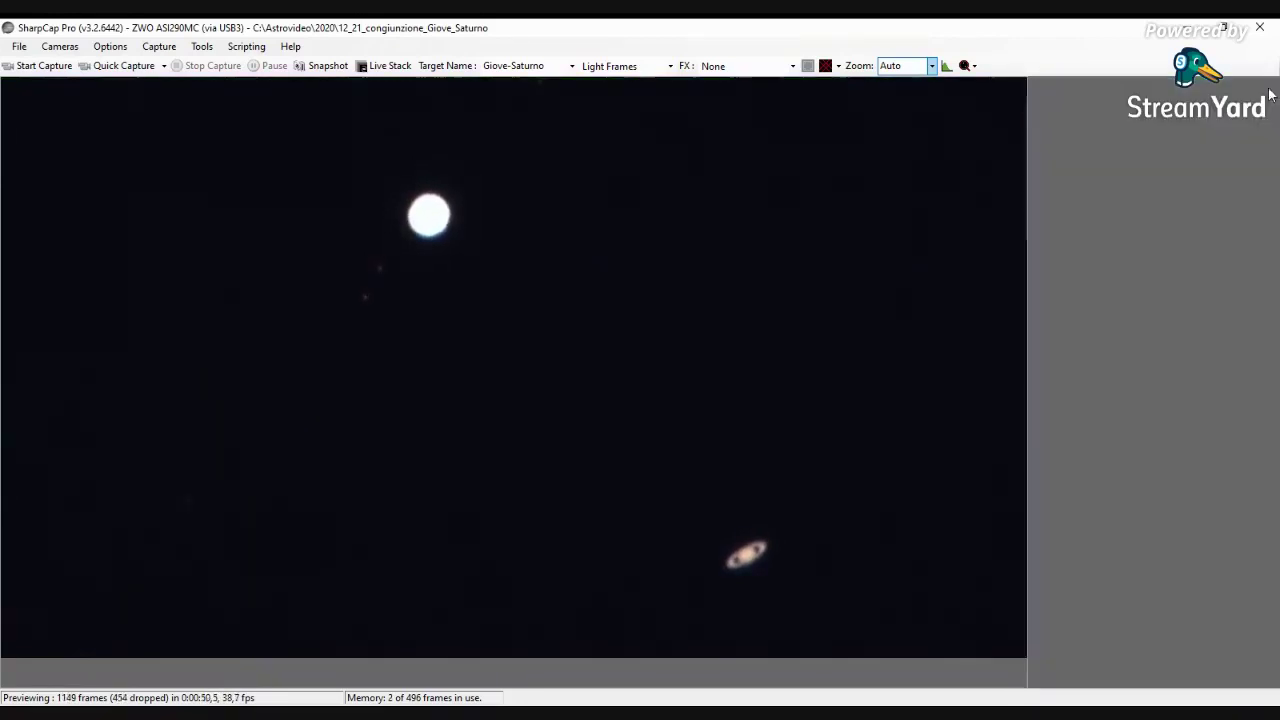
{"action": "mouse_move", "coordinate": [1270, 90]}
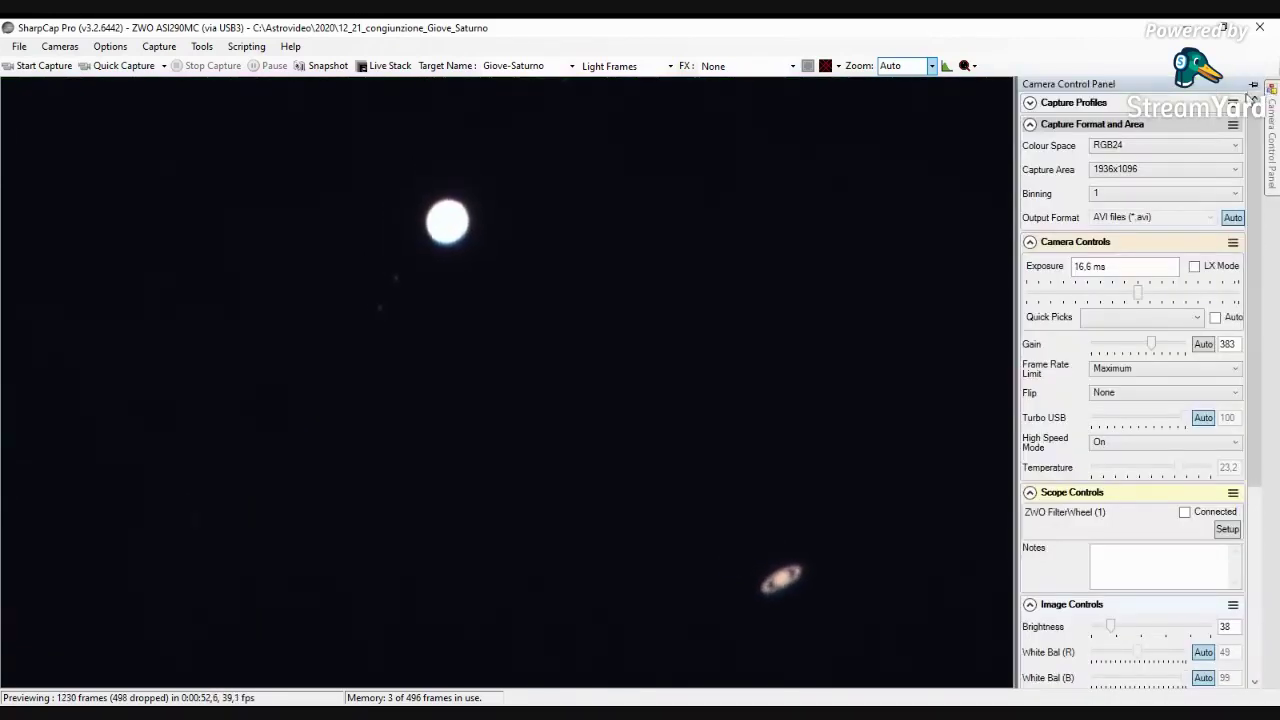
{"action": "left_click", "coordinate": [1254, 84]}
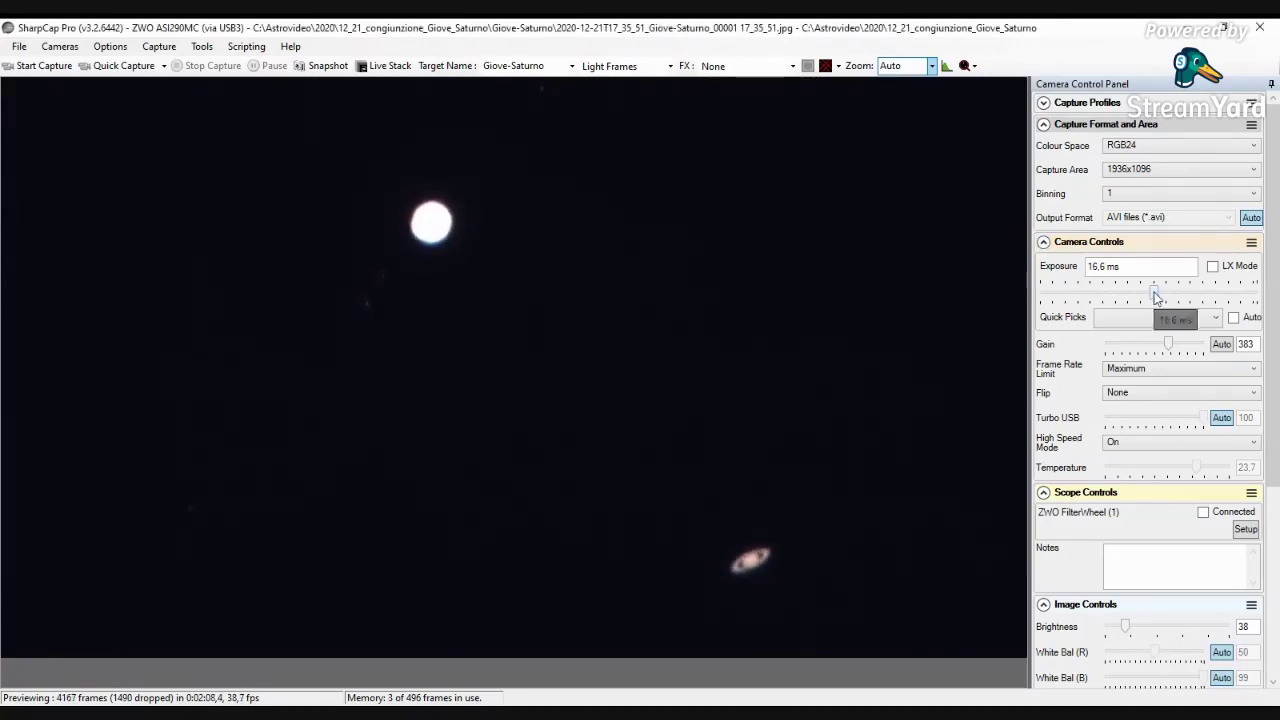
Set the exposure to 3.39 ms and record two captures of Jupiter and Saturn.
{"action": "left_click_drag", "start_coordinate": [1154, 294], "coordinate": [1126, 303]}
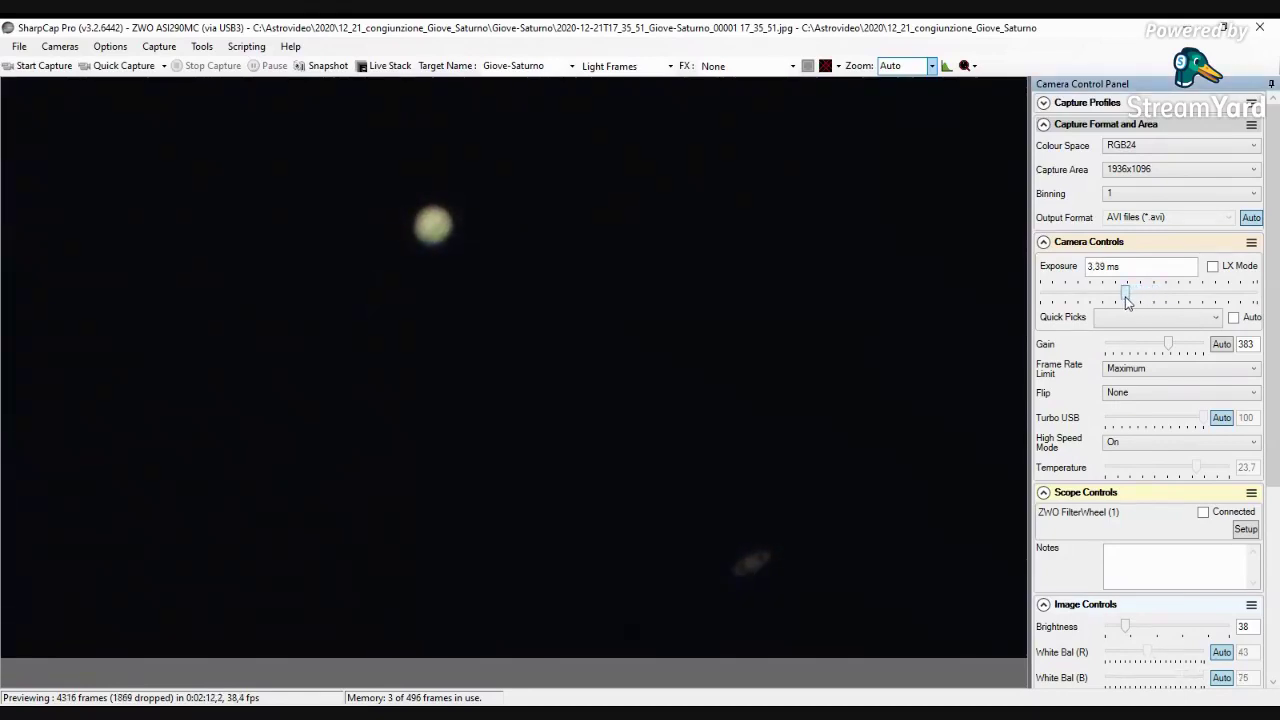
{"action": "left_click", "coordinate": [30, 66]}
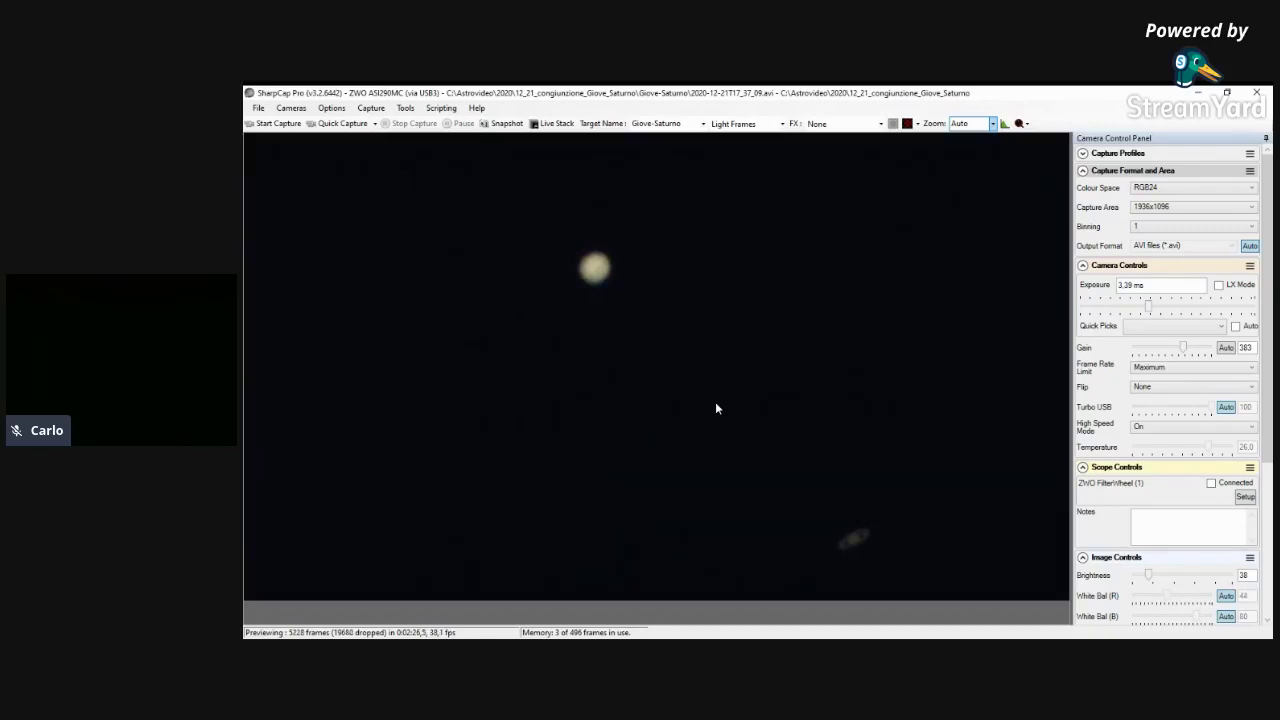
{"action": "left_click", "coordinate": [282, 128]}
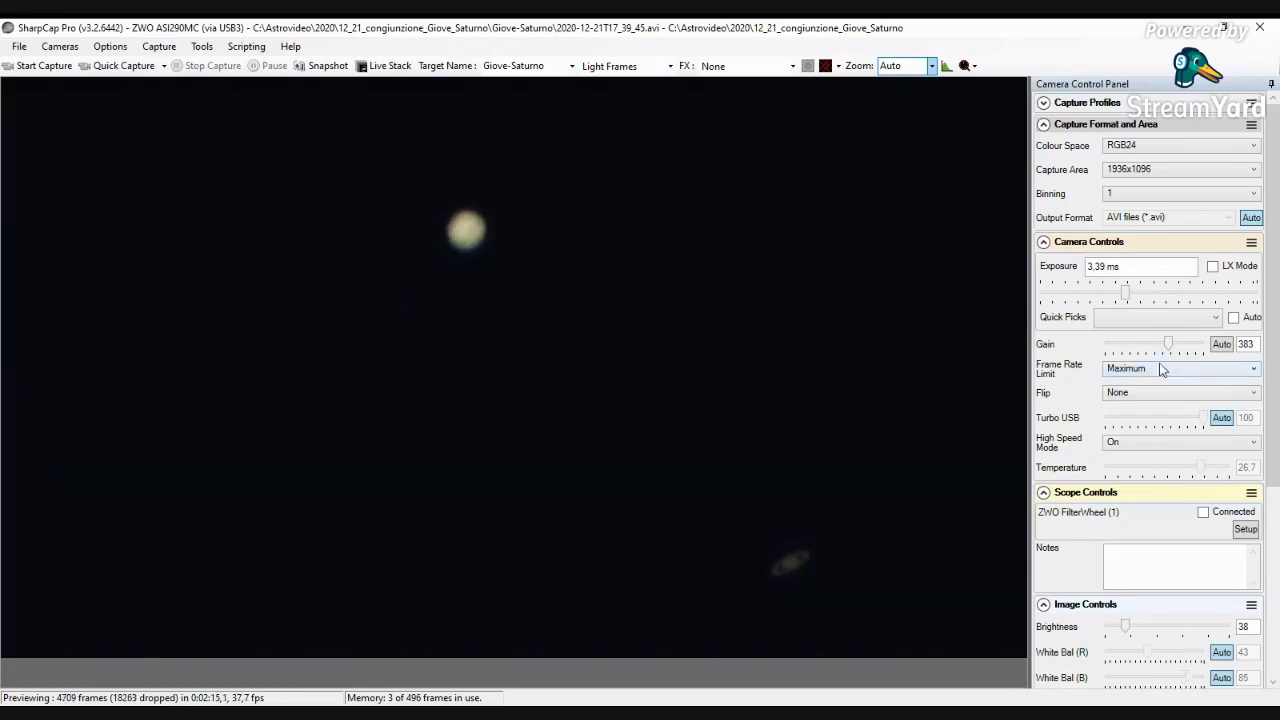
Set the exposure to 7.50 ms, try a gain of 500, and settle on a gain of 286.
{"action": "left_click_drag", "start_coordinate": [1126, 293], "coordinate": [1141, 293]}
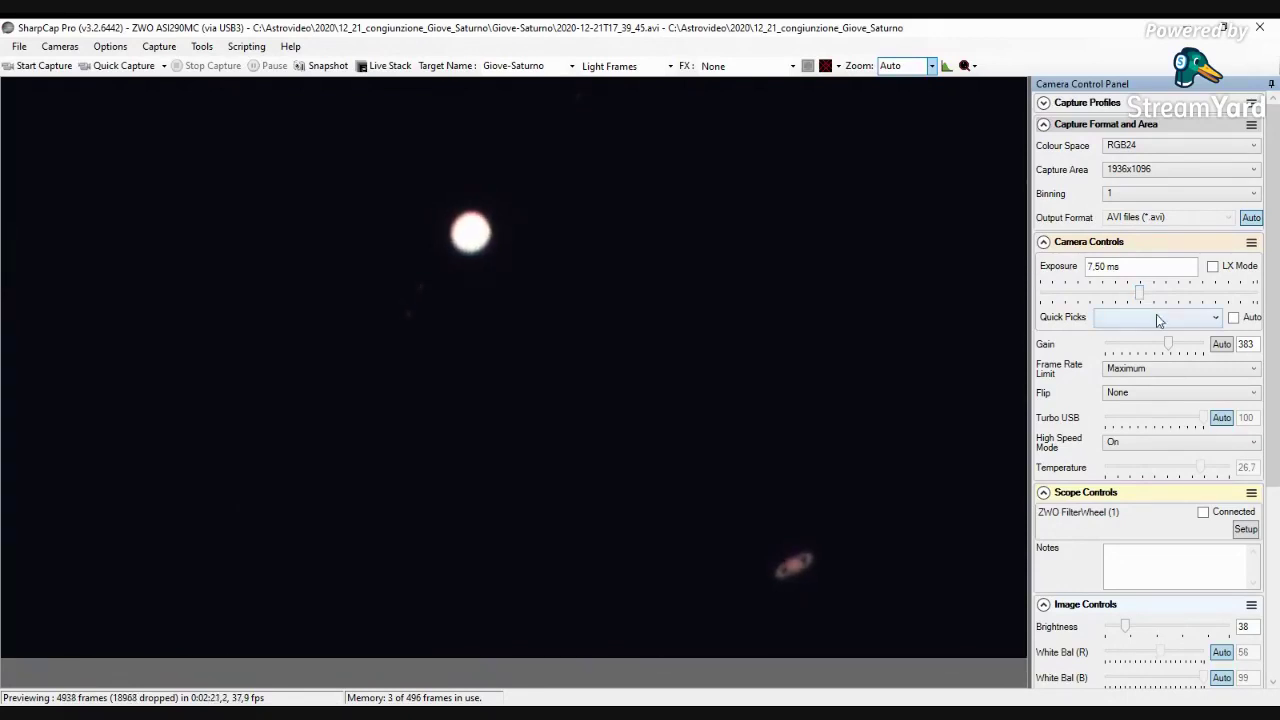
{"action": "left_click_drag", "start_coordinate": [1169, 346], "coordinate": [1190, 346]}
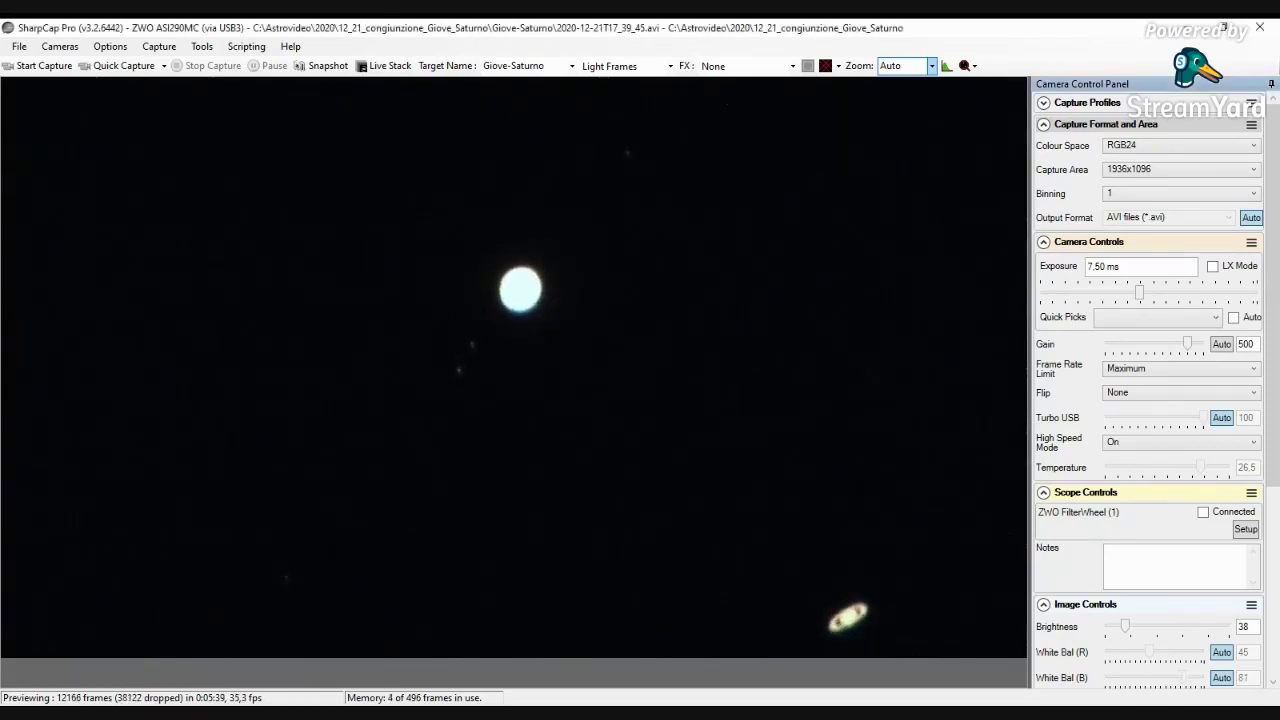
{"action": "left_click_drag", "start_coordinate": [1187, 345], "coordinate": [1153, 354]}
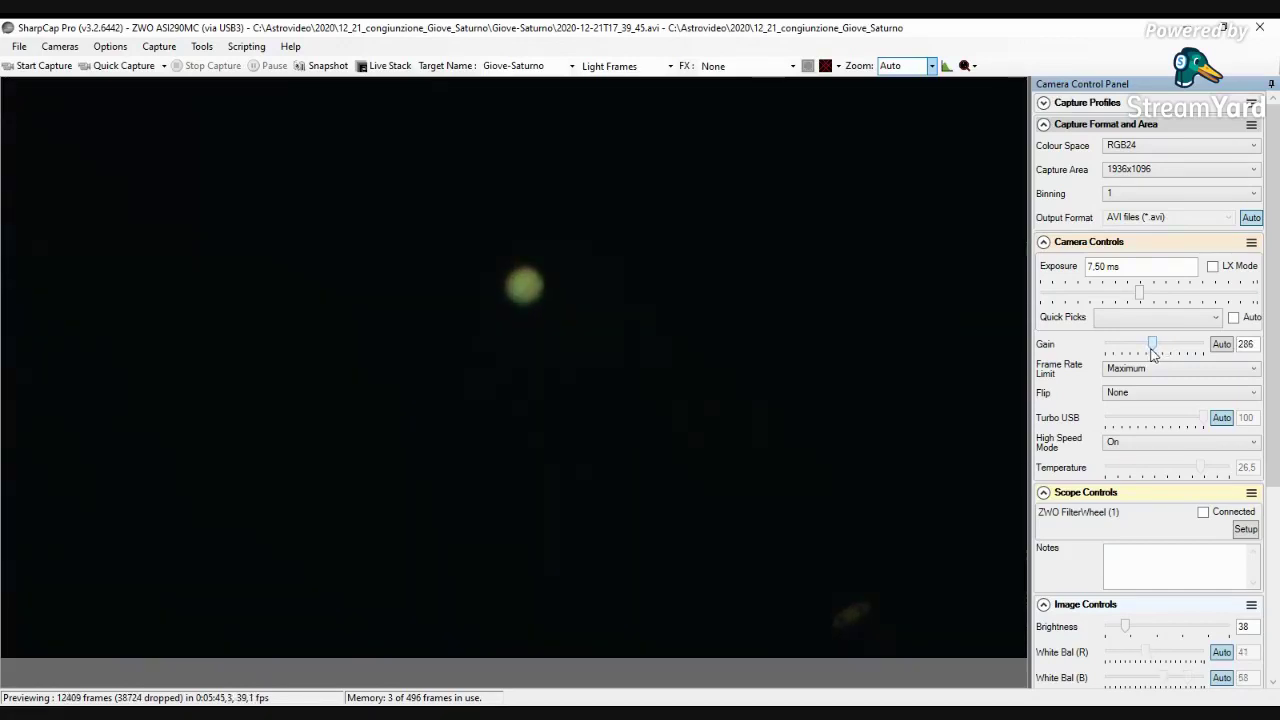
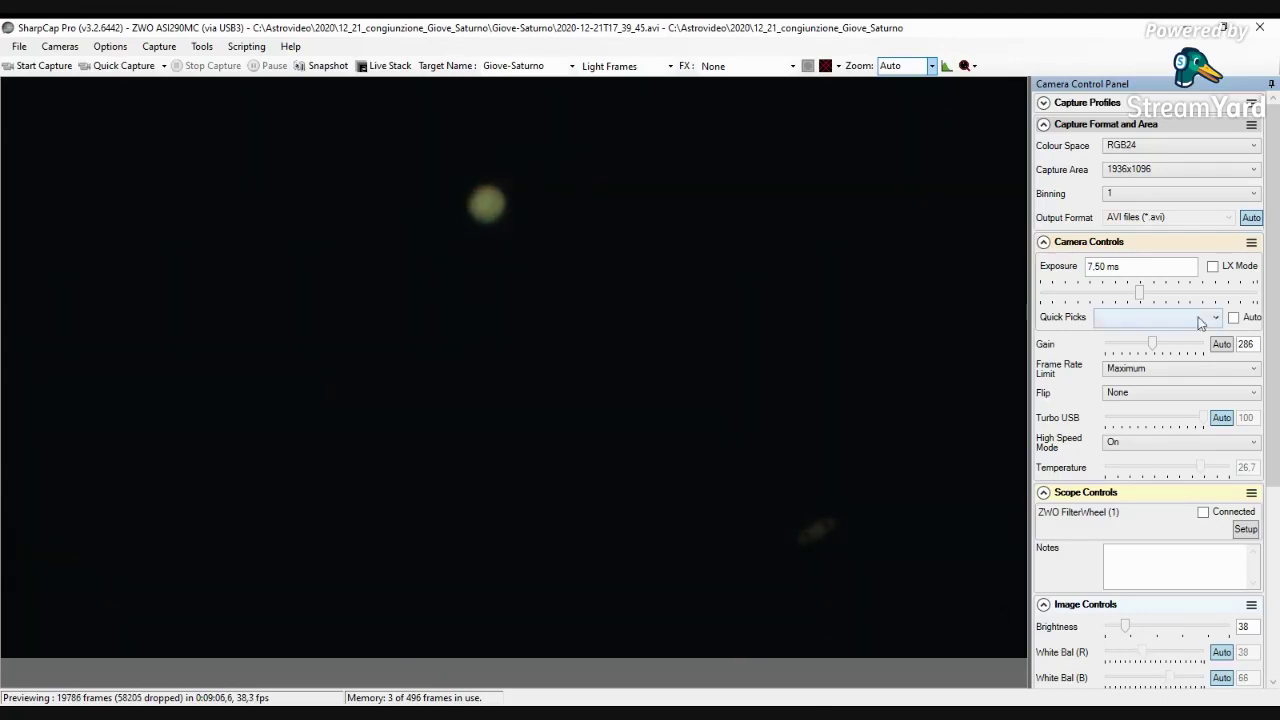
Set the exposure to 88.7 ms, lower the brightness to 15, and review the remaining camera settings.
{"action": "left_click_drag", "start_coordinate": [1141, 292], "coordinate": [1189, 292]}
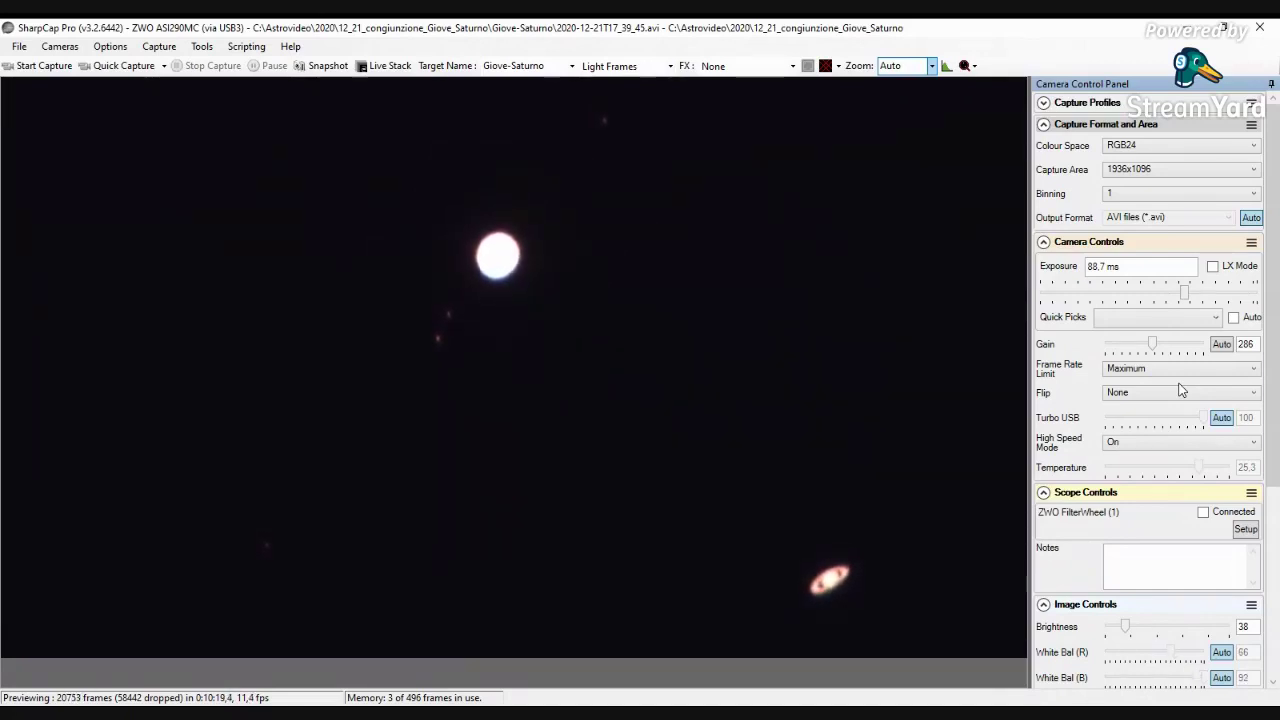
{"action": "mouse_move", "coordinate": [1125, 627]}
{"action": "left_mouse_down"}
{"action": "mouse_move", "coordinate": [1140, 640]}
{"action": "mouse_move", "coordinate": [1118, 642]}
{"action": "left_mouse_up"}
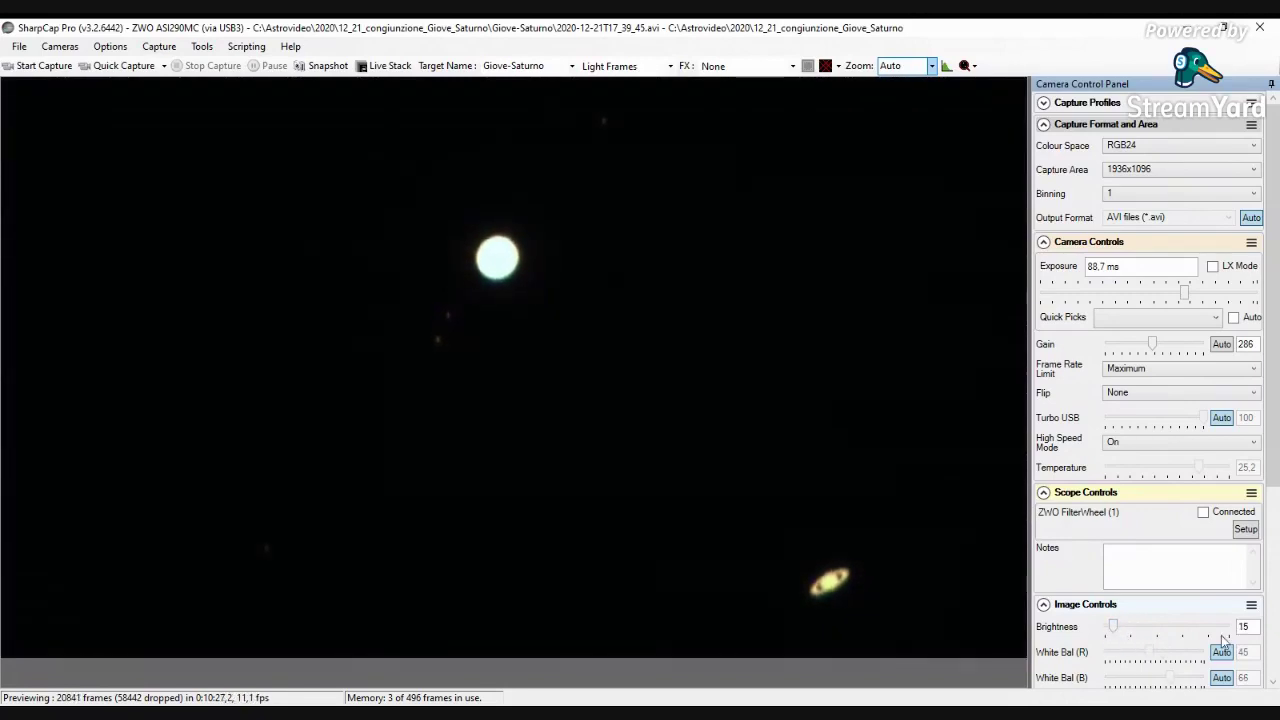
{"action": "scroll", "coordinate": [1277, 534], "scroll_direction": "down", "scroll_amount": 3}
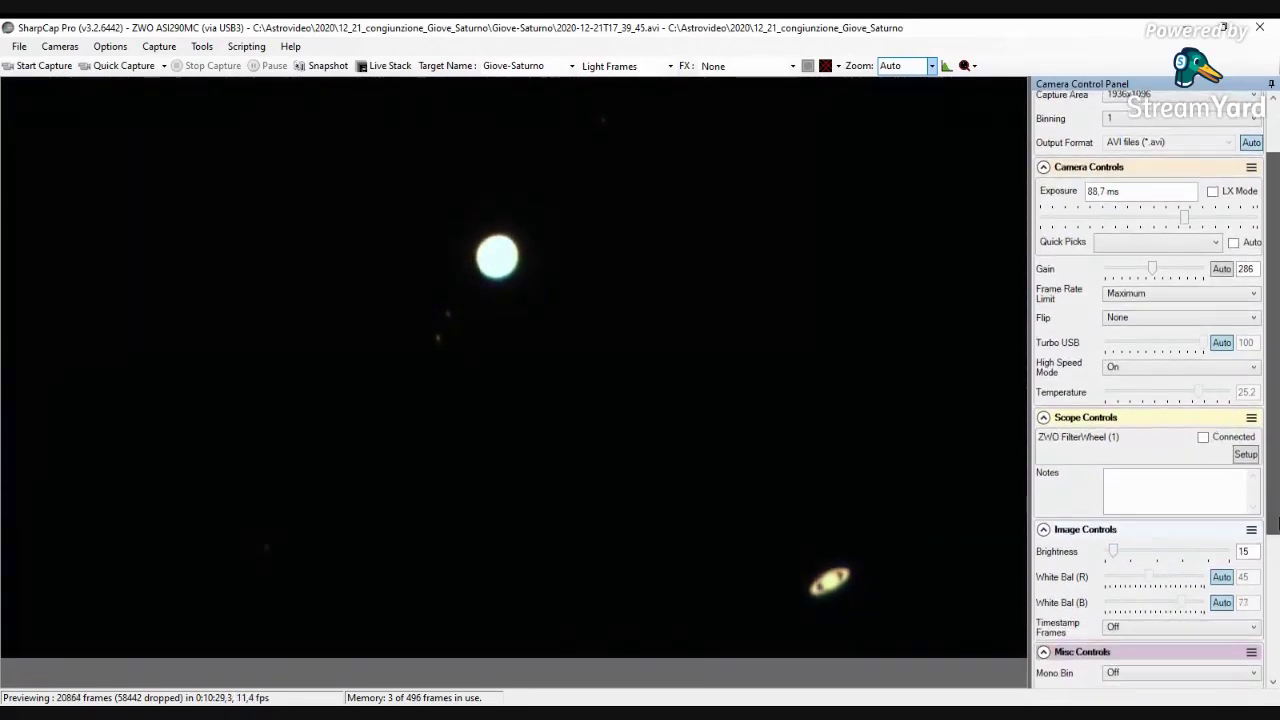
{"action": "left_click_drag", "start_coordinate": [1277, 534], "coordinate": [1277, 565]}
{"action": "left_click_drag", "start_coordinate": [1276, 572], "coordinate": [1276, 683]}
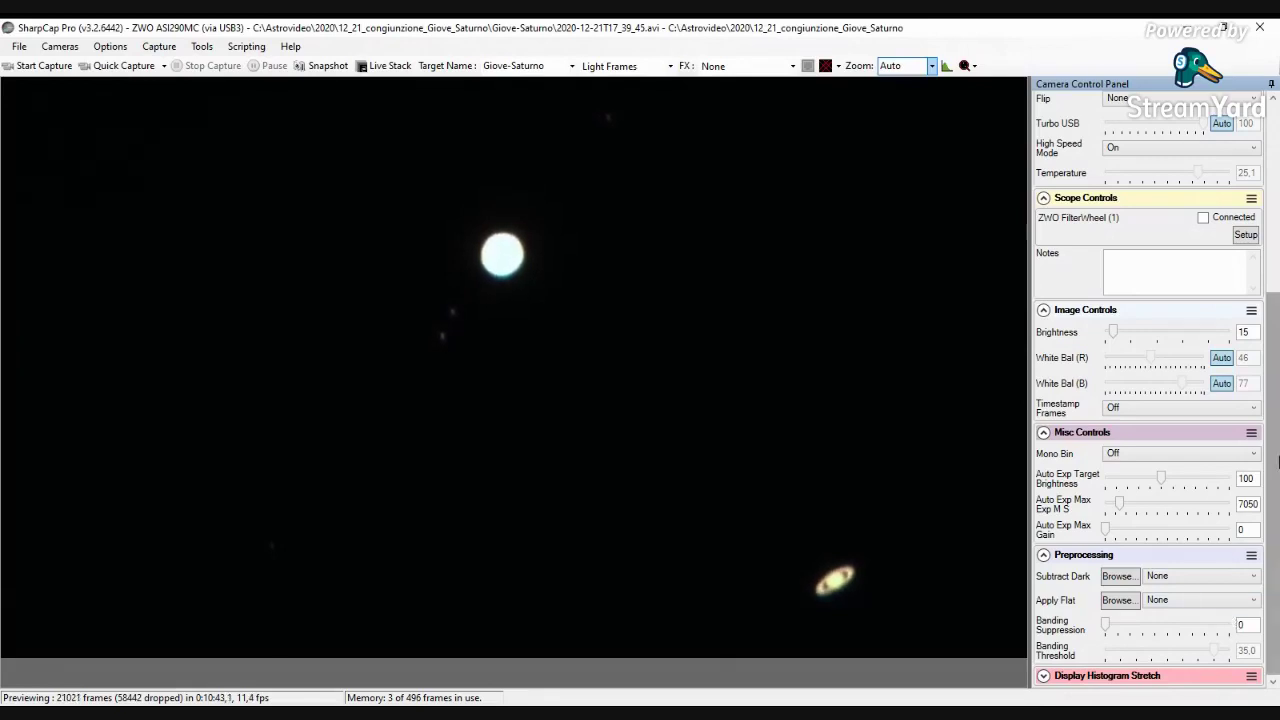
{"action": "left_click_drag", "start_coordinate": [1274, 412], "coordinate": [1270, 368]}
{"action": "scroll", "coordinate": [1270, 368], "scroll_direction": "up", "scroll_amount": 3}
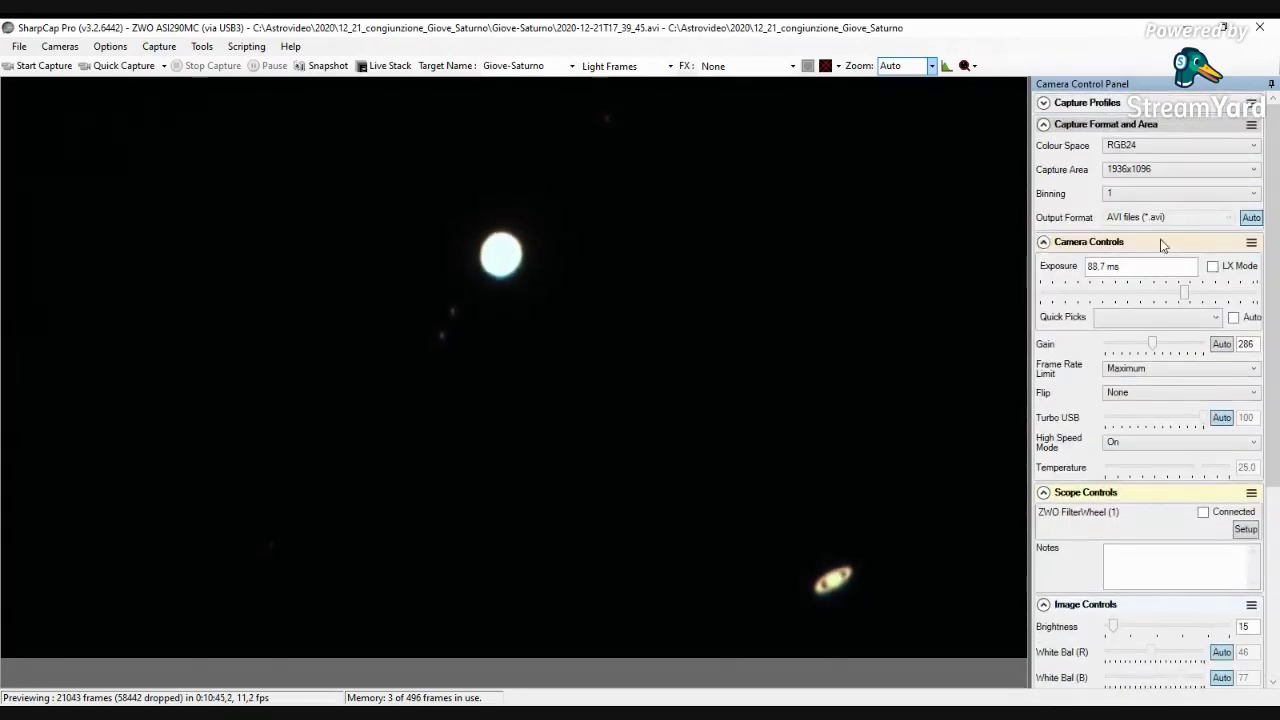
Set the exposure to 7.17 ms and examine Jupiter in the preview at 250% zoom.
{"action": "left_click_drag", "start_coordinate": [1185, 297], "coordinate": [1141, 300]}
{"action": "left_click", "coordinate": [930, 65]}
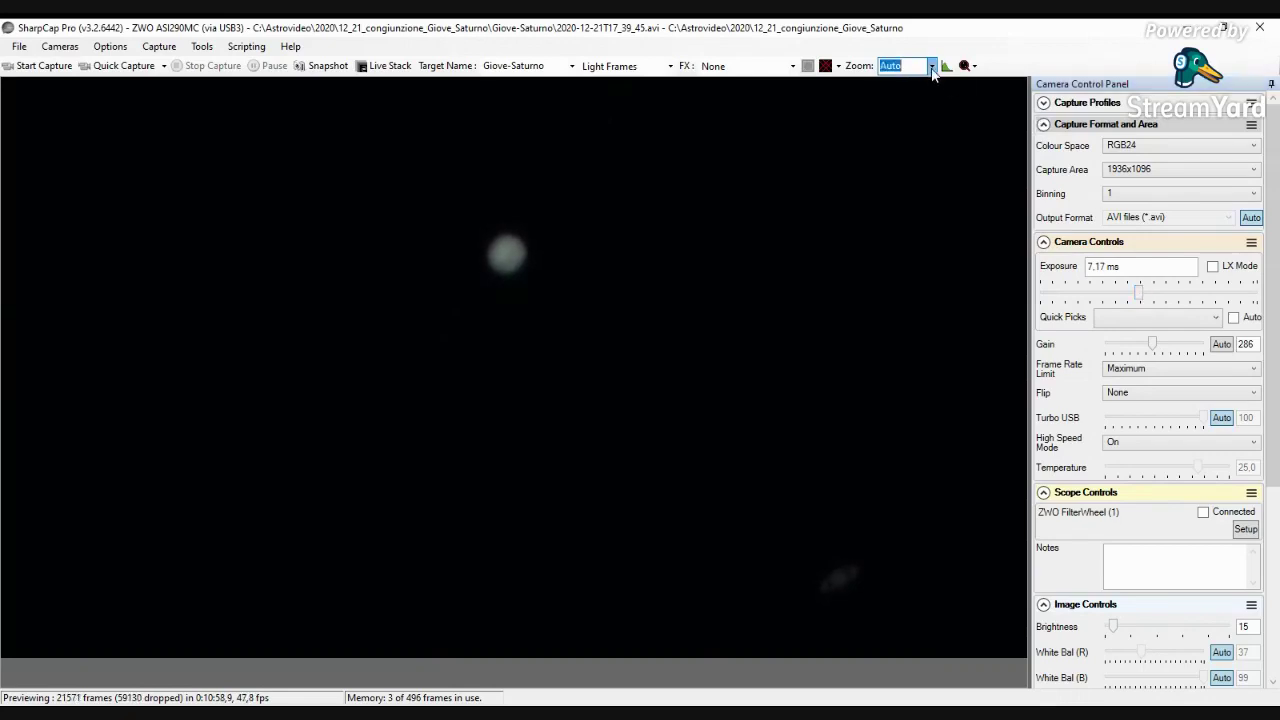
{"action": "left_click", "coordinate": [917, 249]}
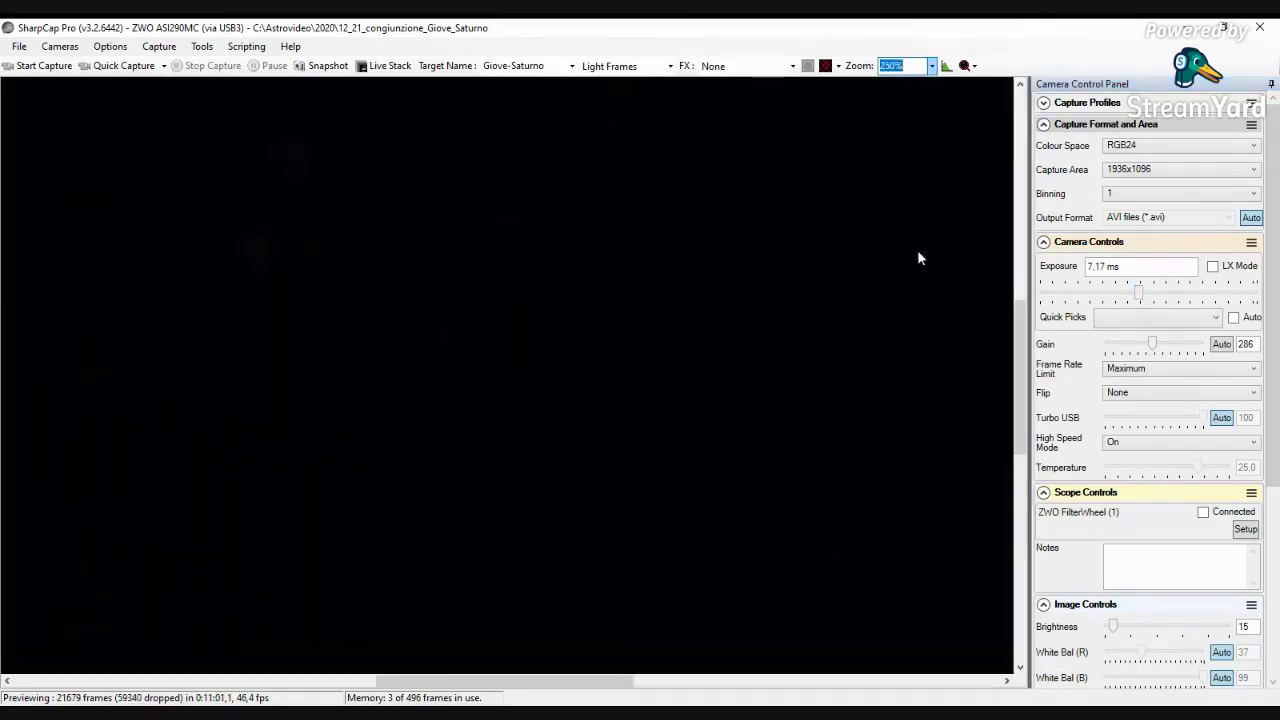
{"action": "left_click_drag", "start_coordinate": [1016, 320], "coordinate": [1017, 232]}
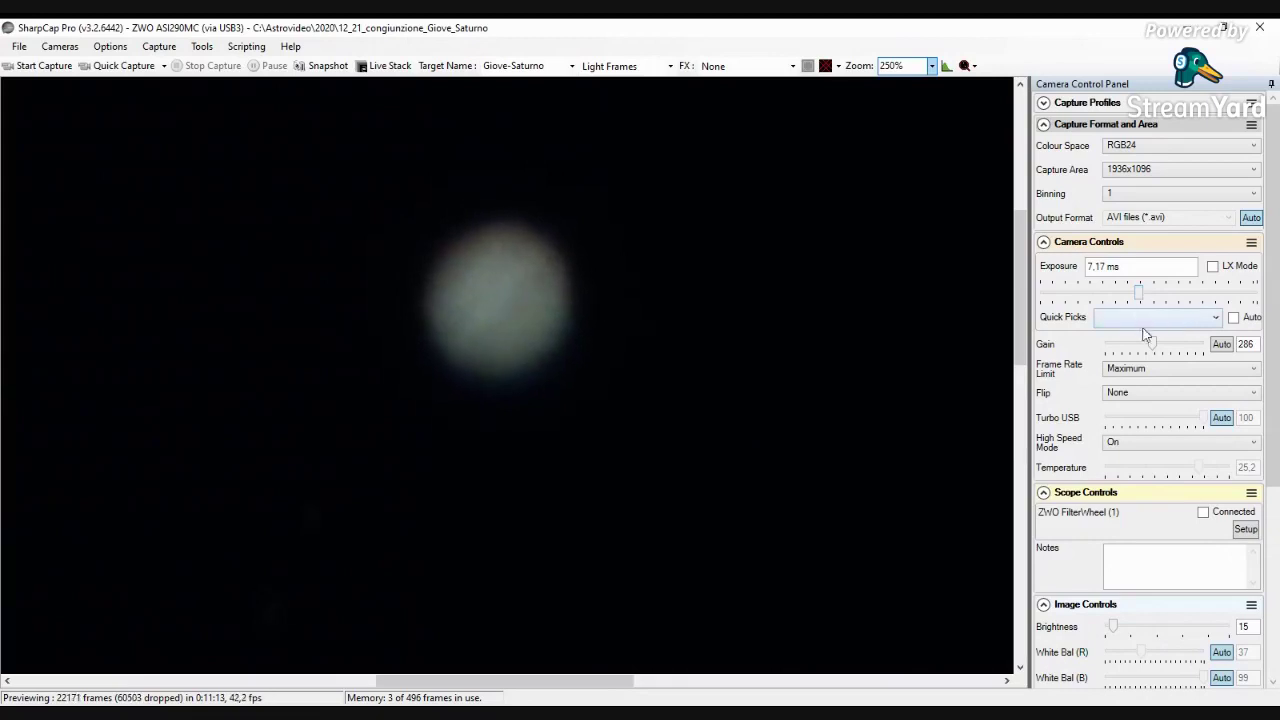
{"action": "mouse_move", "coordinate": [1155, 347]}
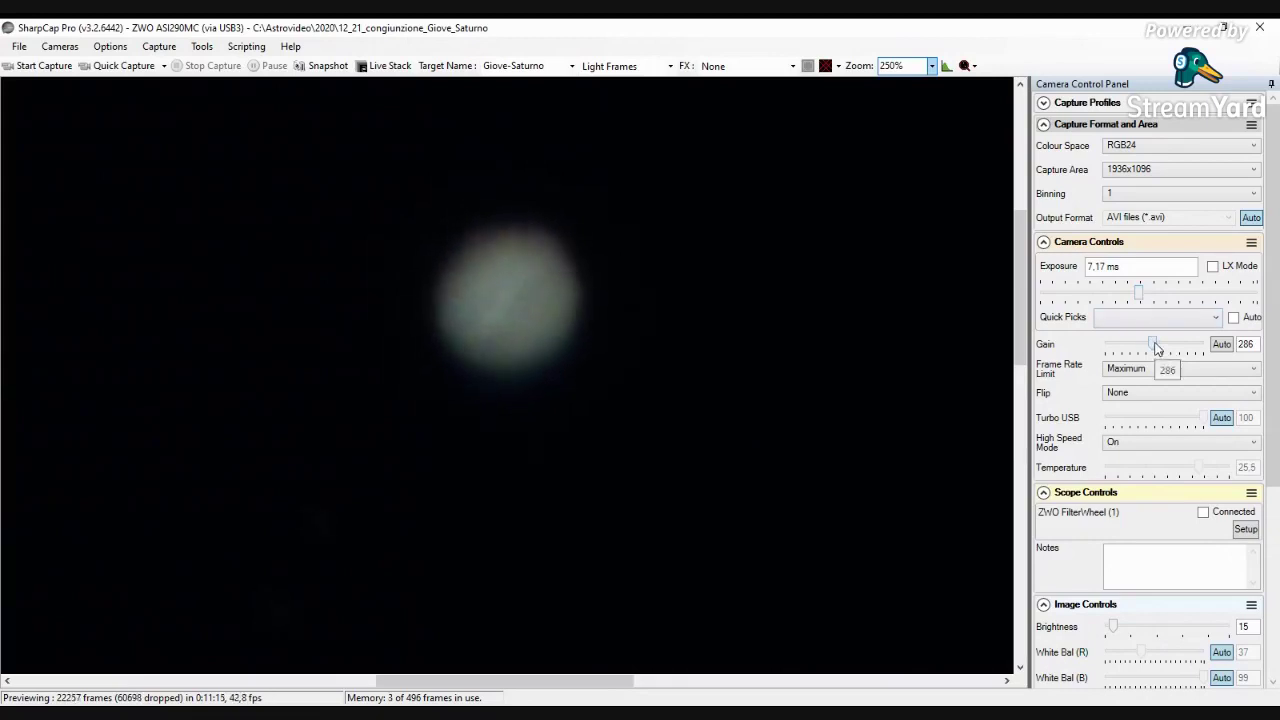
Set the gain to 223 and the exposure to 9.35 ms, and examine Saturn in the magnified preview.
{"action": "left_click_drag", "start_coordinate": [1155, 347], "coordinate": [1146, 345]}
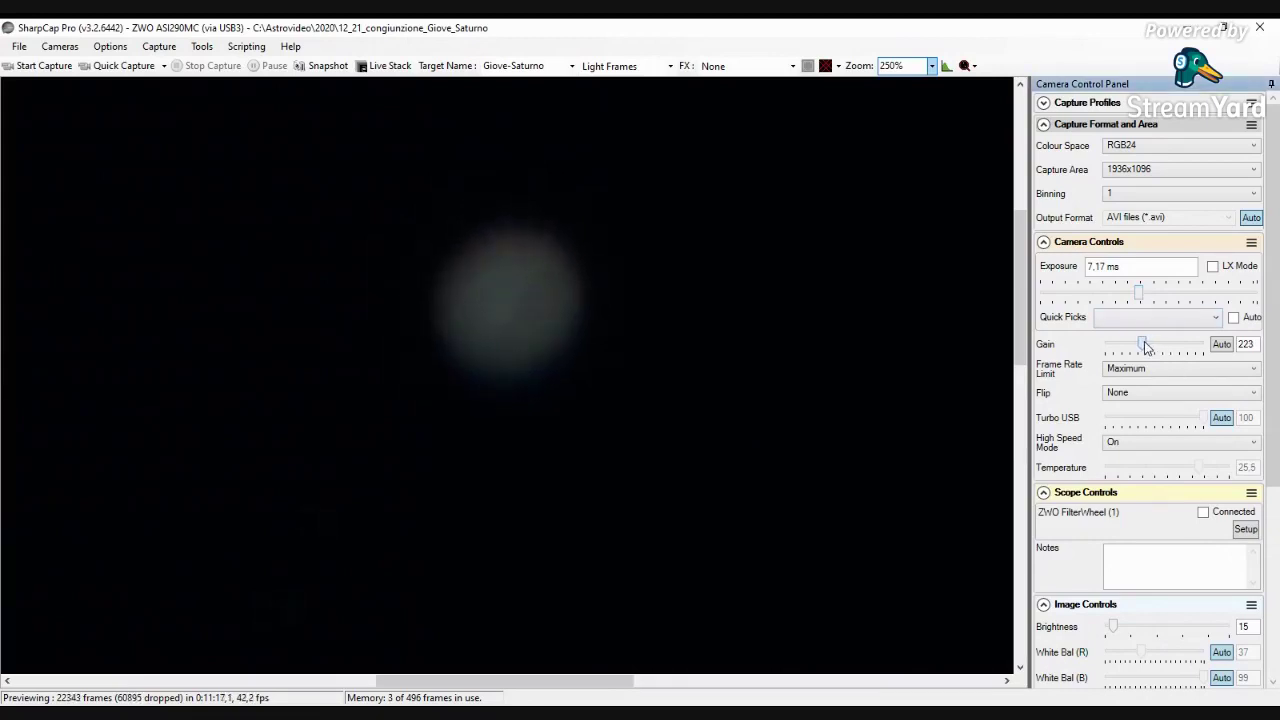
{"action": "left_click_drag", "start_coordinate": [1139, 295], "coordinate": [1146, 297]}
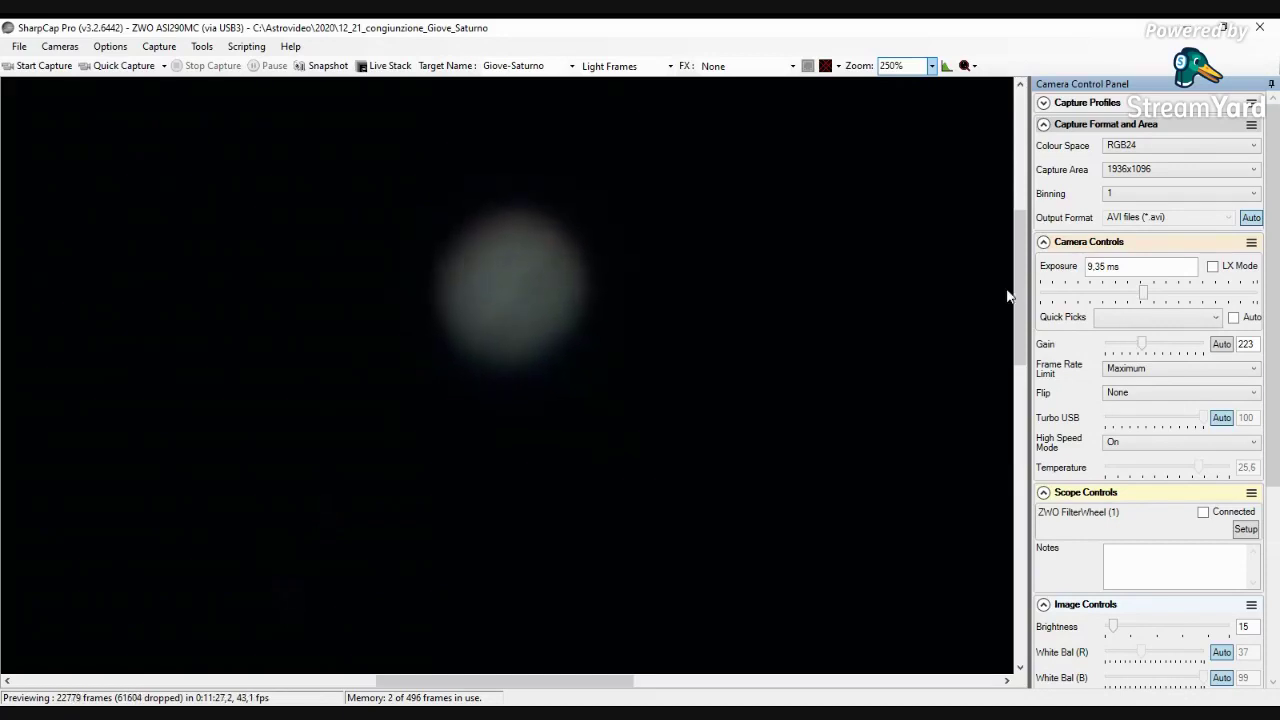
{"action": "left_click_drag", "start_coordinate": [1017, 290], "coordinate": [781, 654]}
{"action": "left_click_drag", "start_coordinate": [613, 686], "coordinate": [945, 692]}
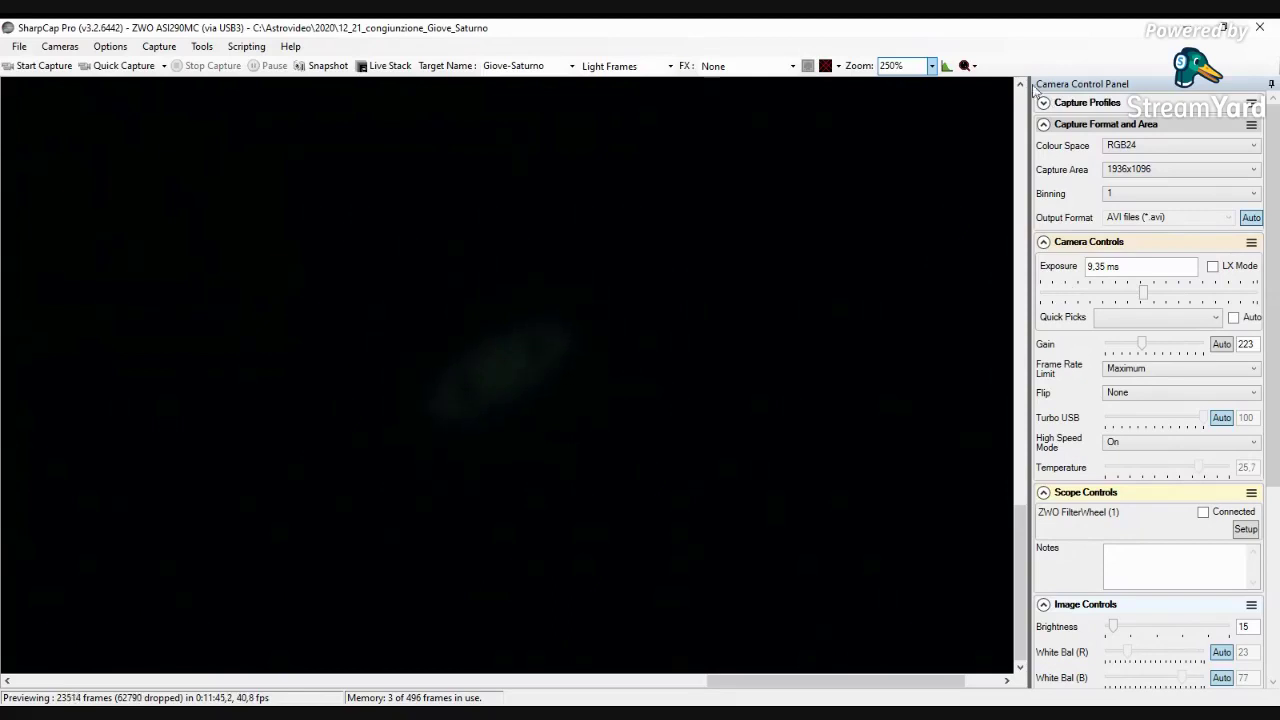
Set the preview zoom to 100% and frame both Jupiter and Saturn in the view.
{"action": "left_click", "coordinate": [935, 67]}
{"action": "left_click", "coordinate": [932, 66]}
{"action": "left_click", "coordinate": [916, 80]}
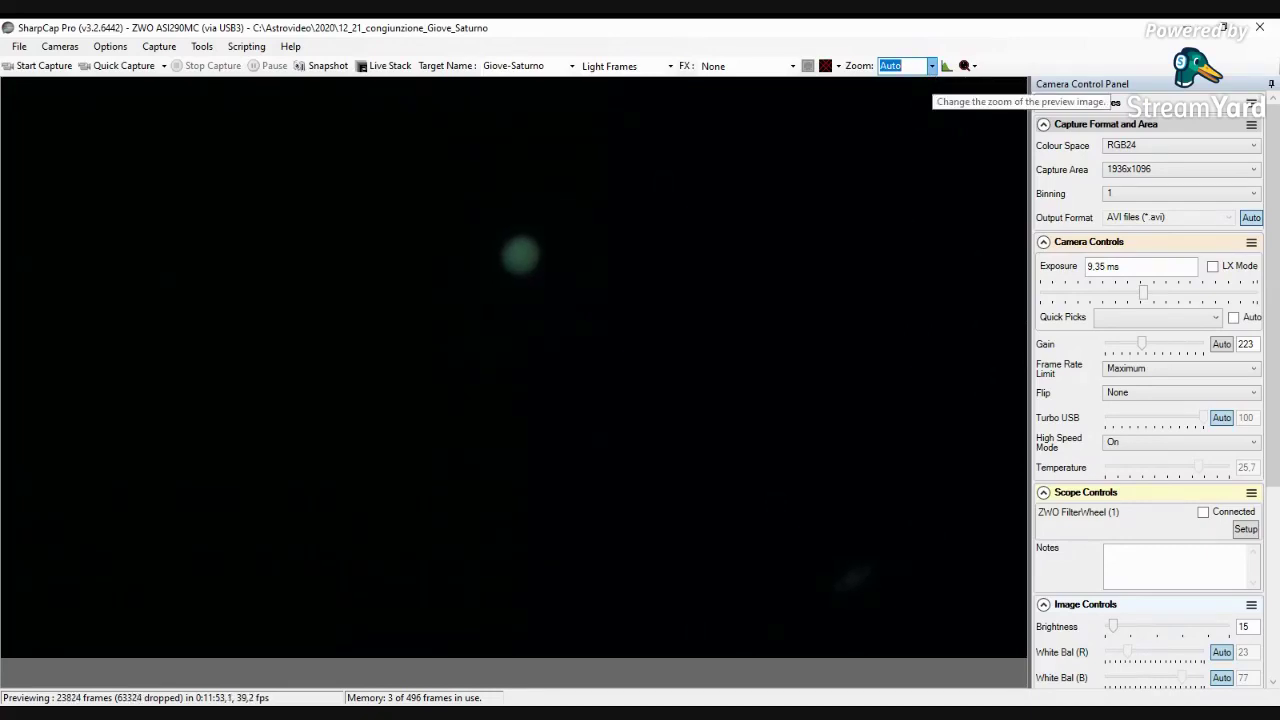
{"action": "scroll", "coordinate": [771, 660], "scroll_direction": "down", "scroll_amount": 5}
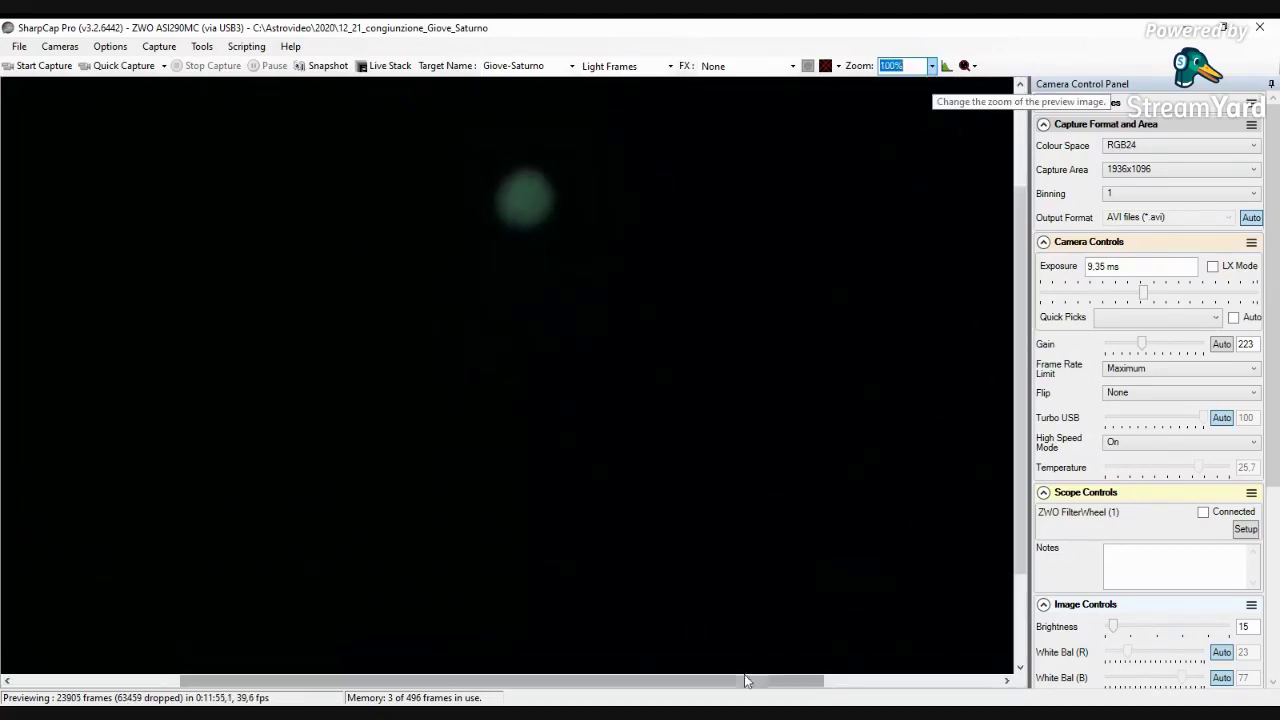
{"action": "scroll", "coordinate": [771, 682], "scroll_direction": "right", "scroll_amount": 3}
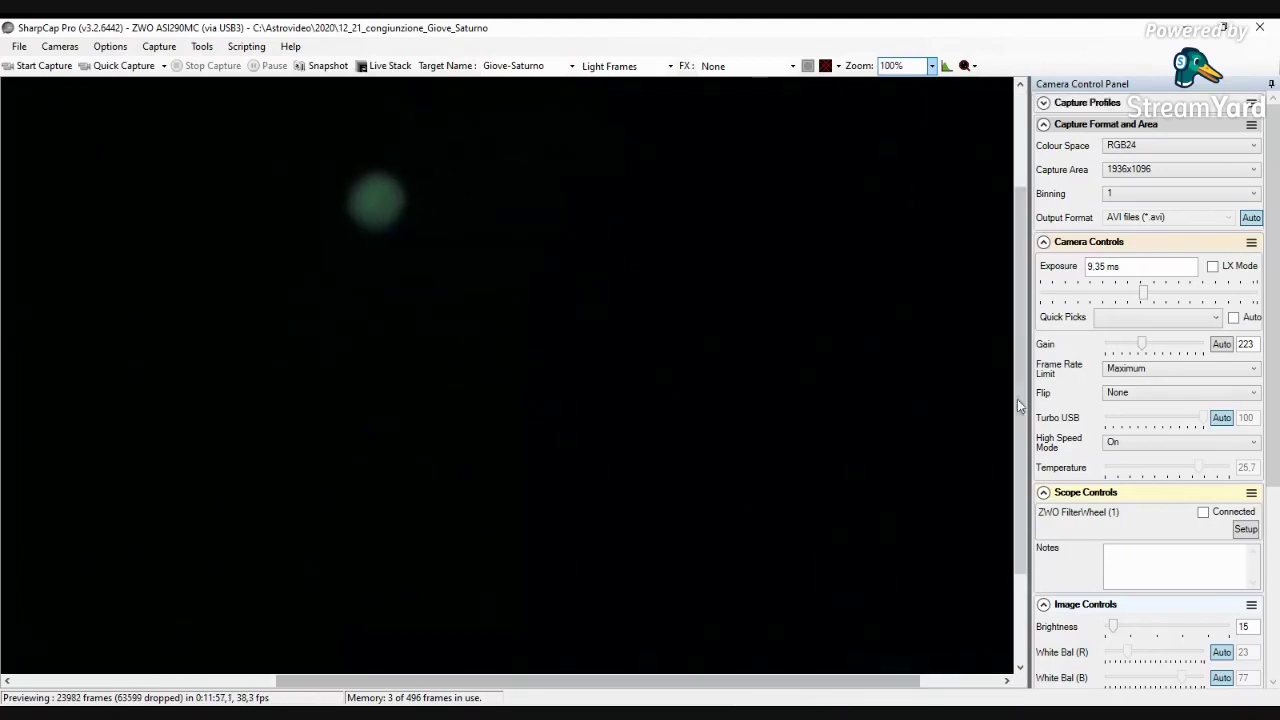
{"action": "left_click_drag", "start_coordinate": [1017, 399], "coordinate": [1021, 445]}
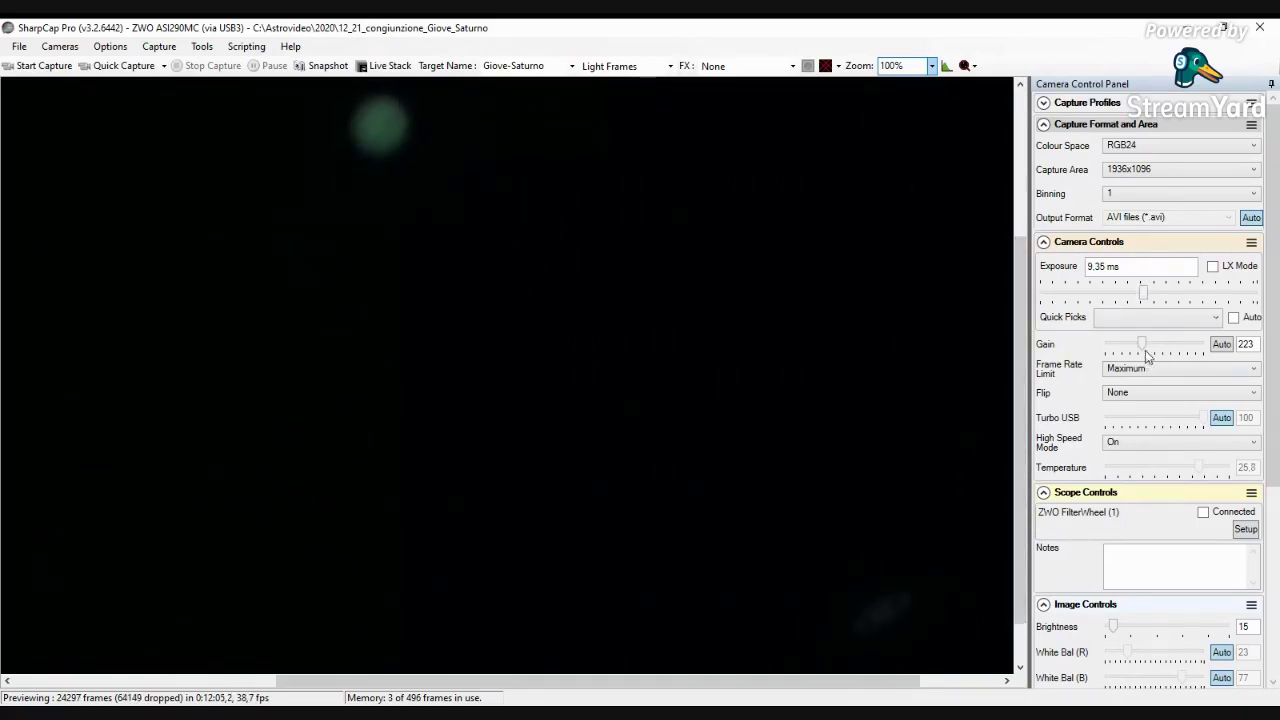
Raise the gain to 276 and record a capture of Jupiter and Saturn.
{"action": "mouse_move", "coordinate": [1145, 347]}
{"action": "left_click_drag", "start_coordinate": [1145, 347], "coordinate": [1153, 348]}
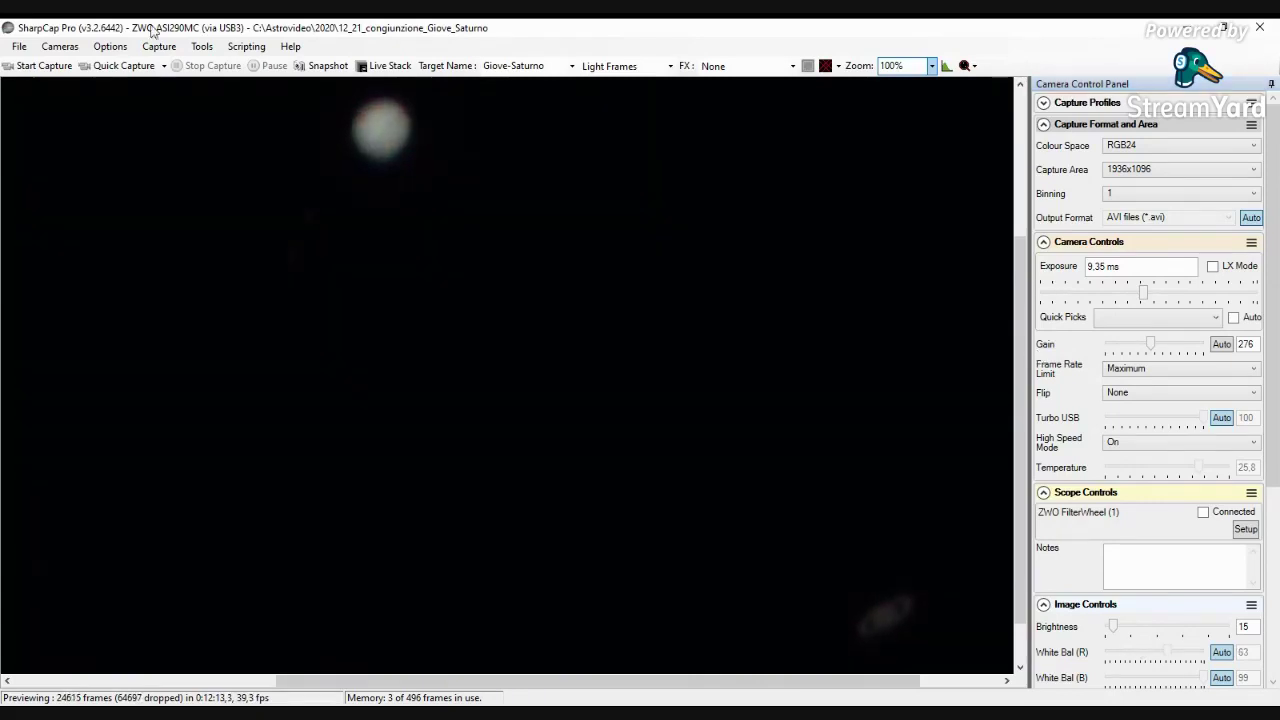
{"action": "left_click", "coordinate": [17, 64]}
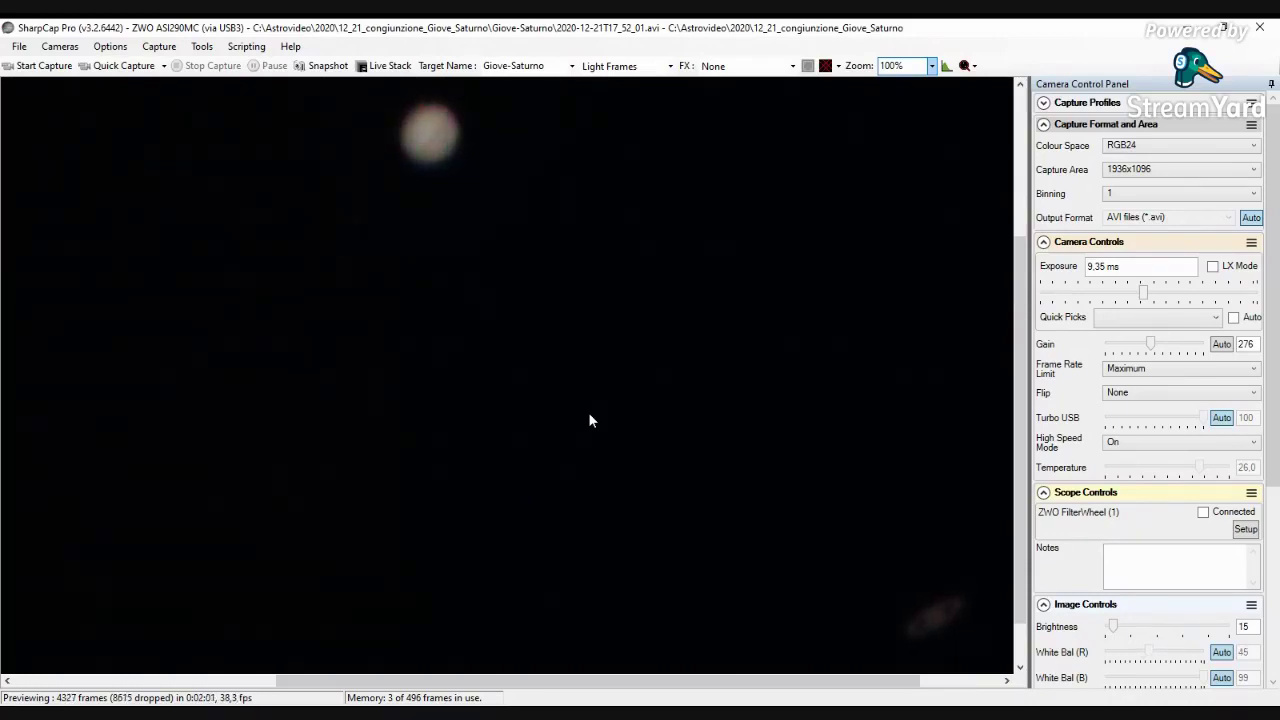
Set the preview zoom to Auto to show the full camera frame, and switch to another window.
{"action": "left_click", "coordinate": [932, 66]}
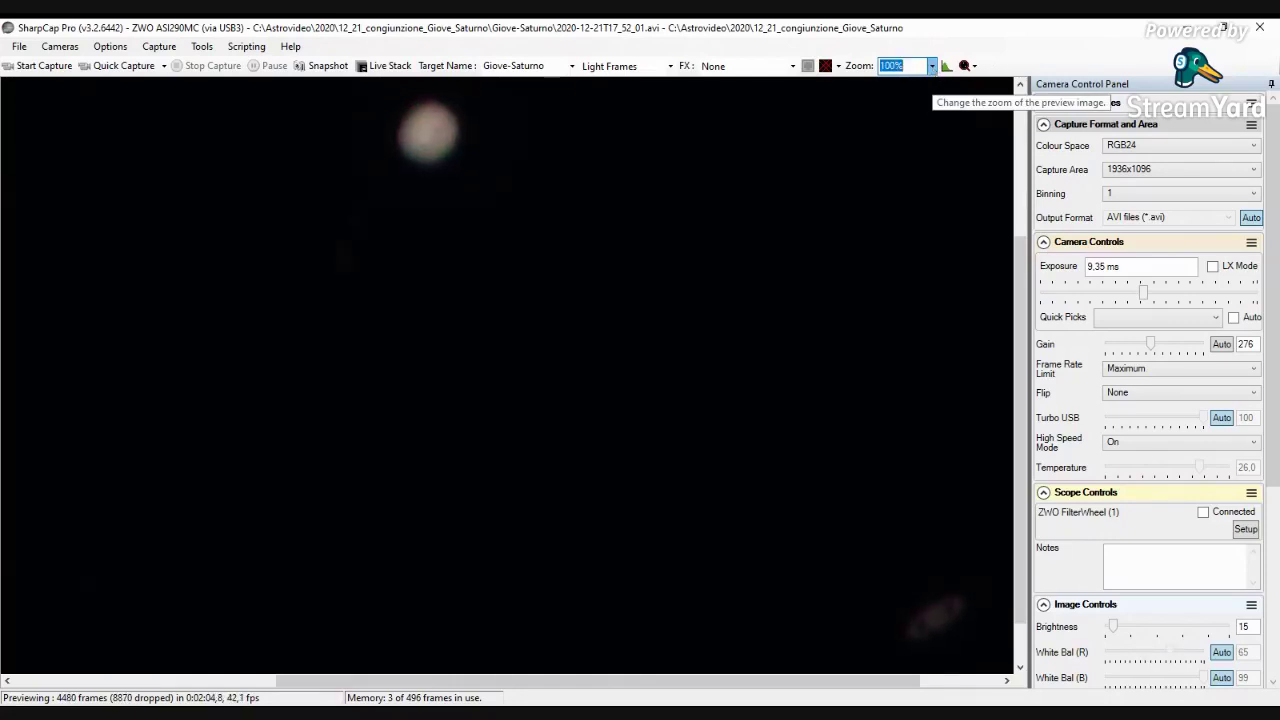
{"action": "left_click", "coordinate": [911, 83]}
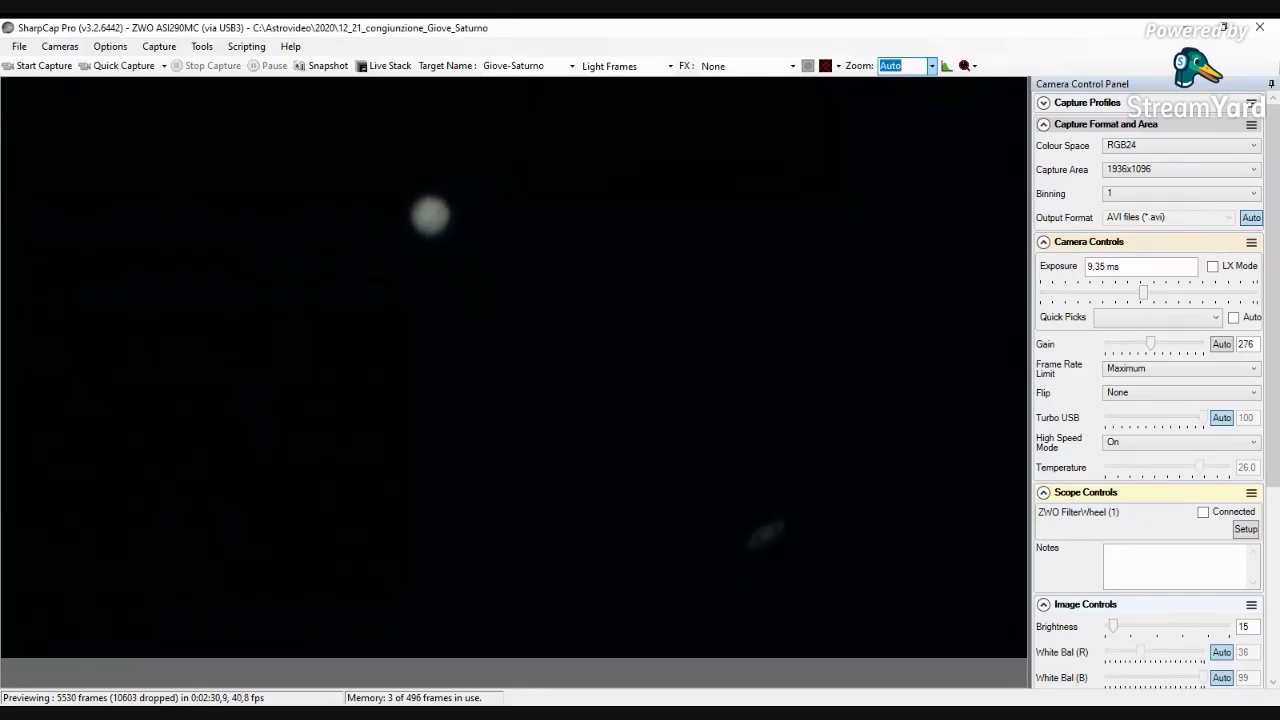
{"action": "key", "text": "alt+Tab"}
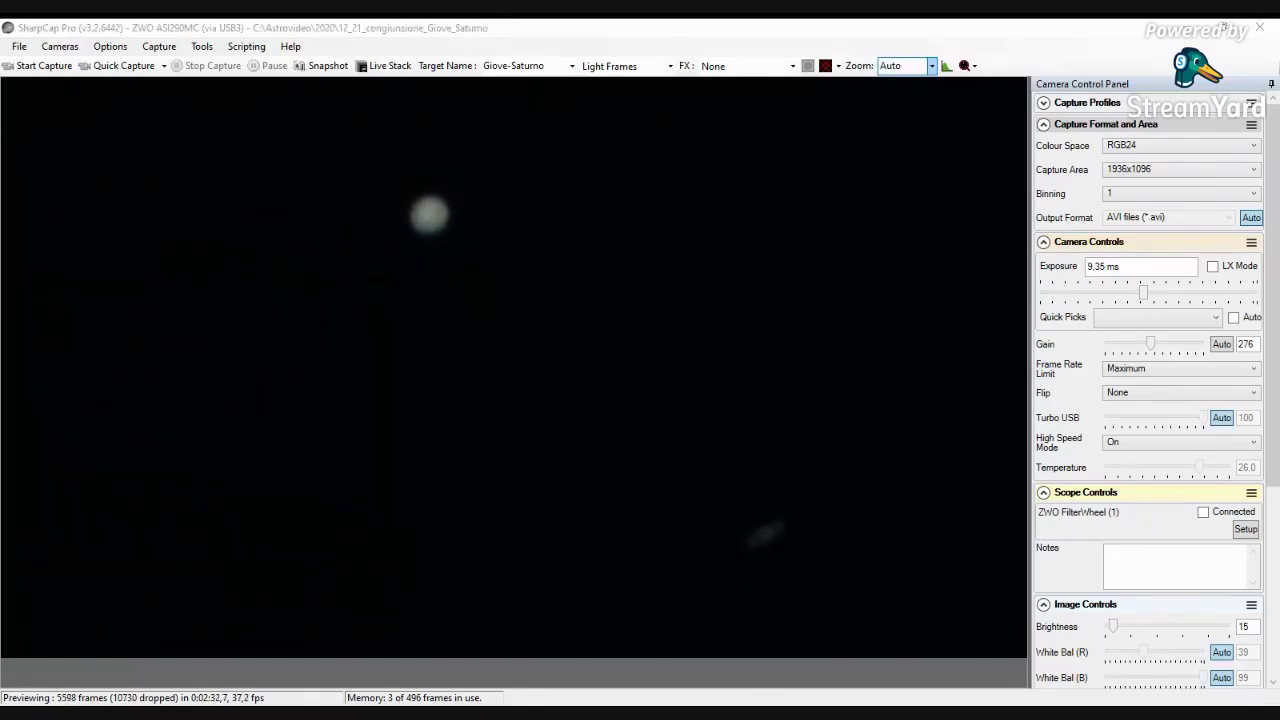